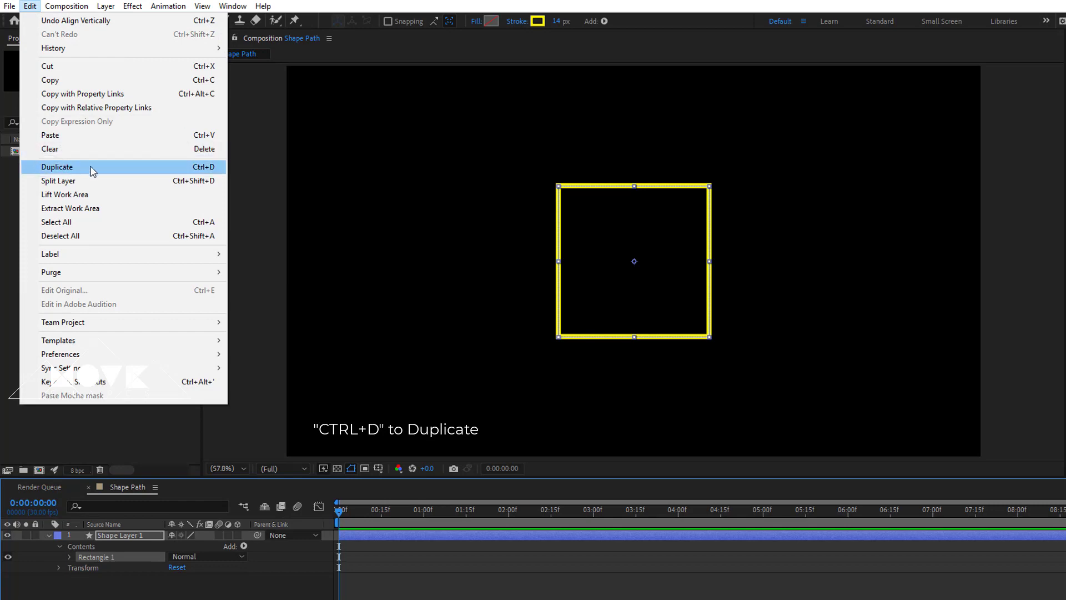
Duplicate the yellow square within Shape Layer 1 and offset the copy down and to the left so the two squares overlap.
click(93, 167)
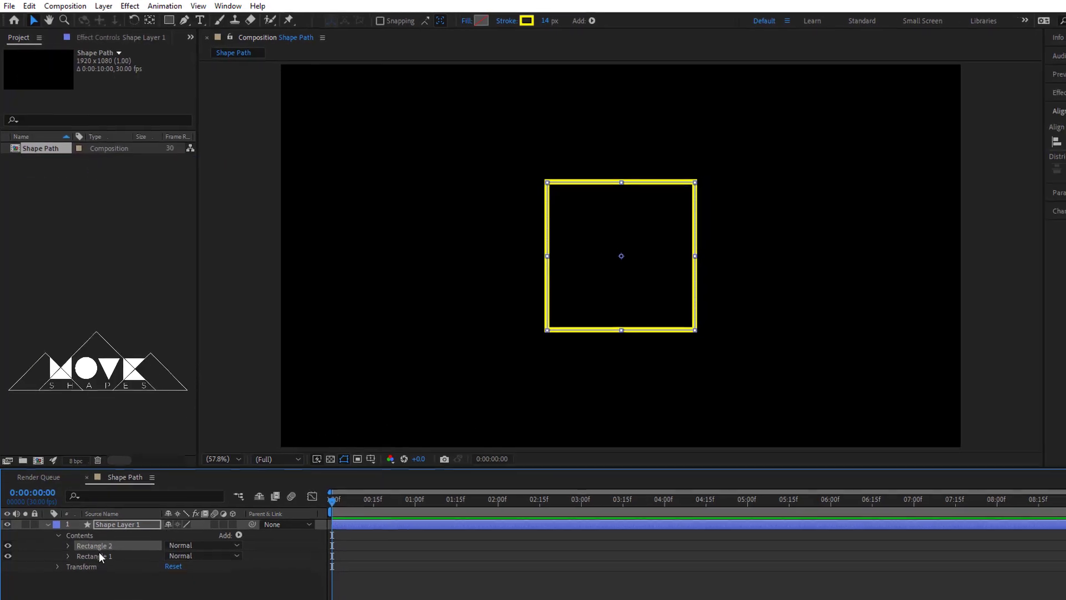
drag(554, 195, 442, 251)
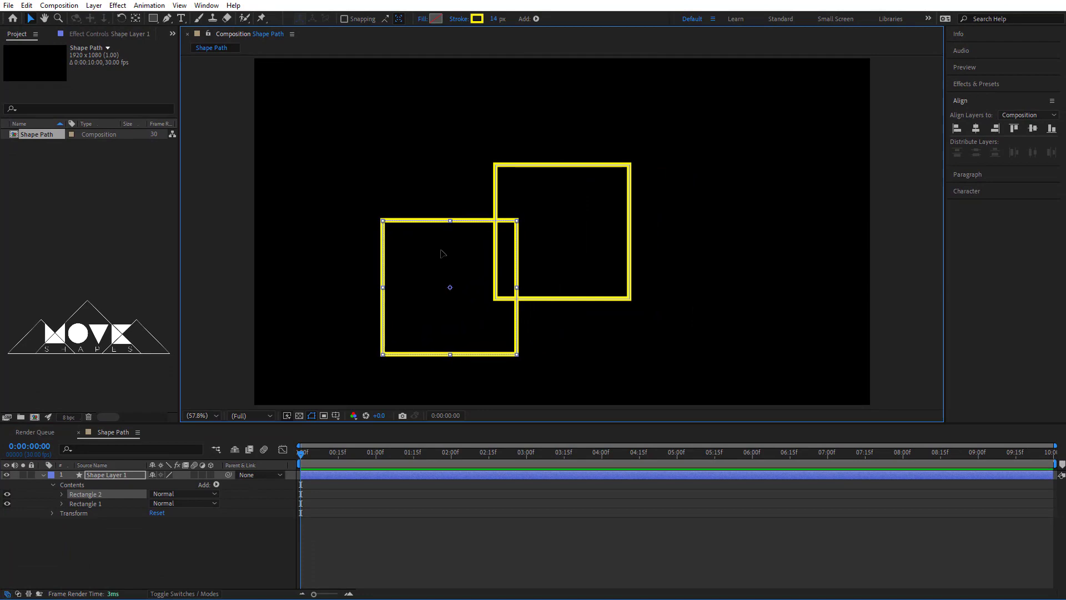
click(88, 503)
click(85, 494)
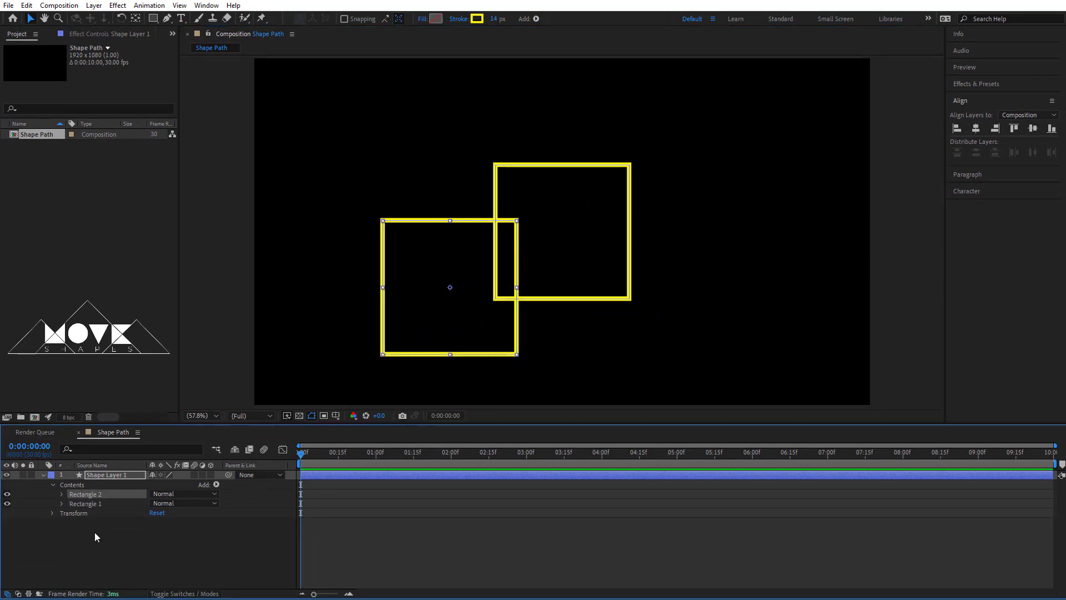
click(94, 532)
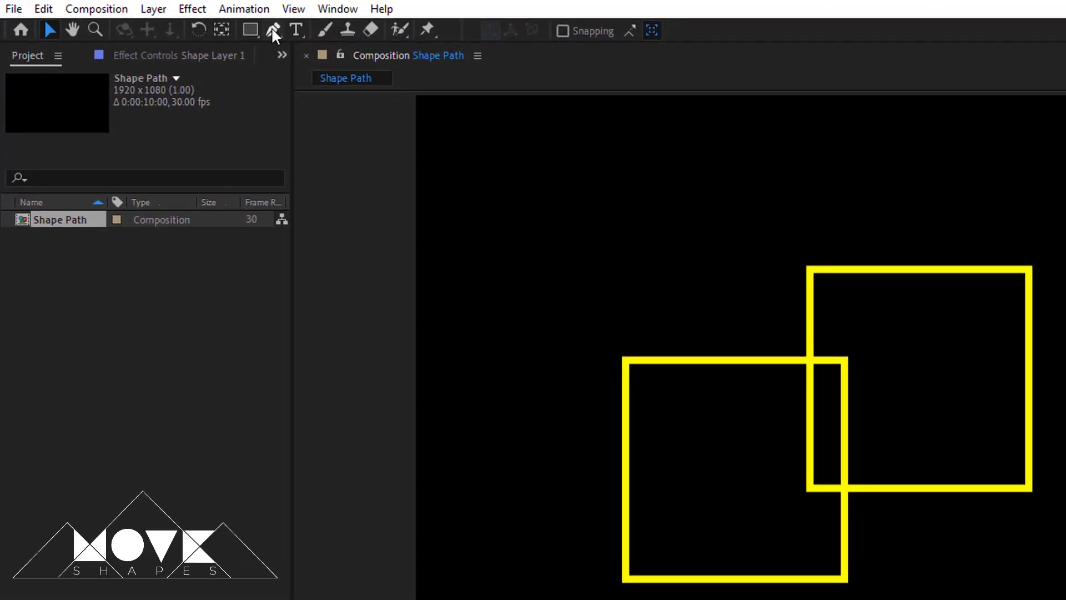
Draw a straight Pen line within Shape Layer 1 connecting the upper-left corners of the two squares.
drag(233, 26, 306, 32)
click(357, 32)
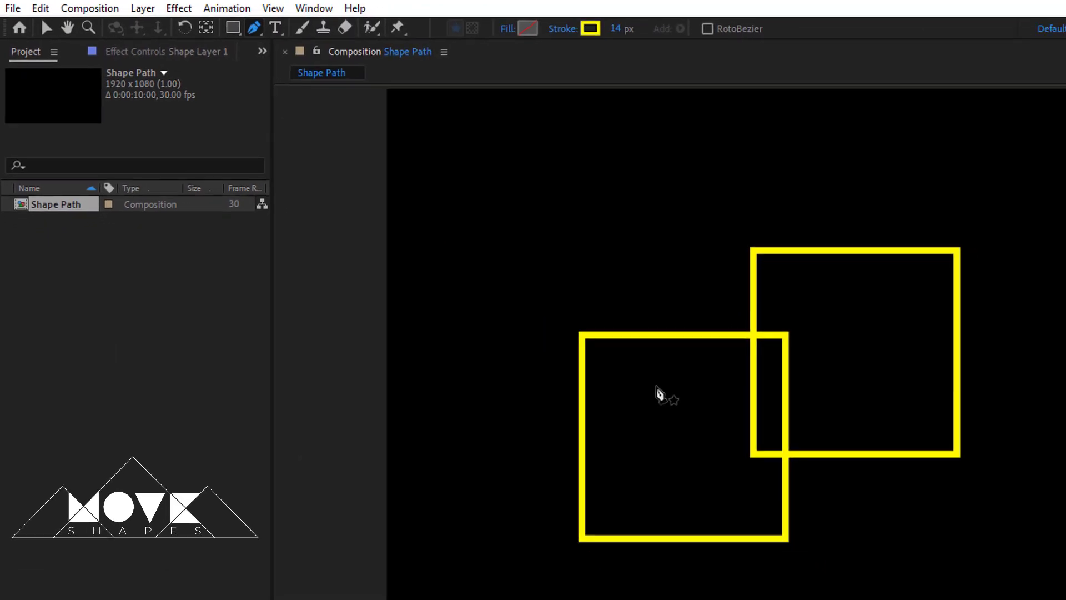
scroll(712, 422, up, 1)
drag(717, 302, 974, 307)
drag(596, 188, 578, 180)
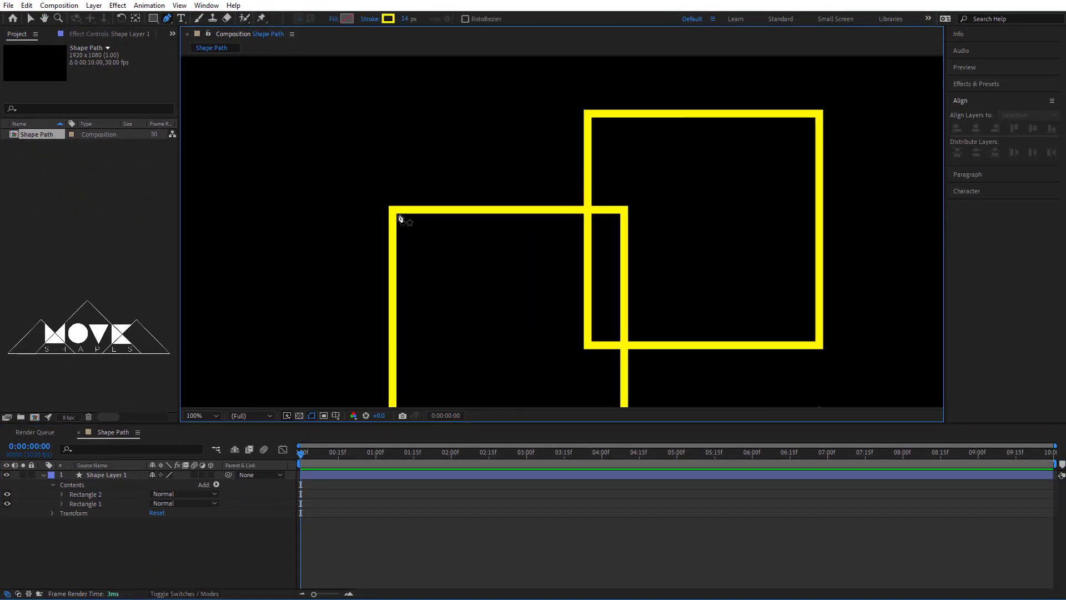
click(96, 475)
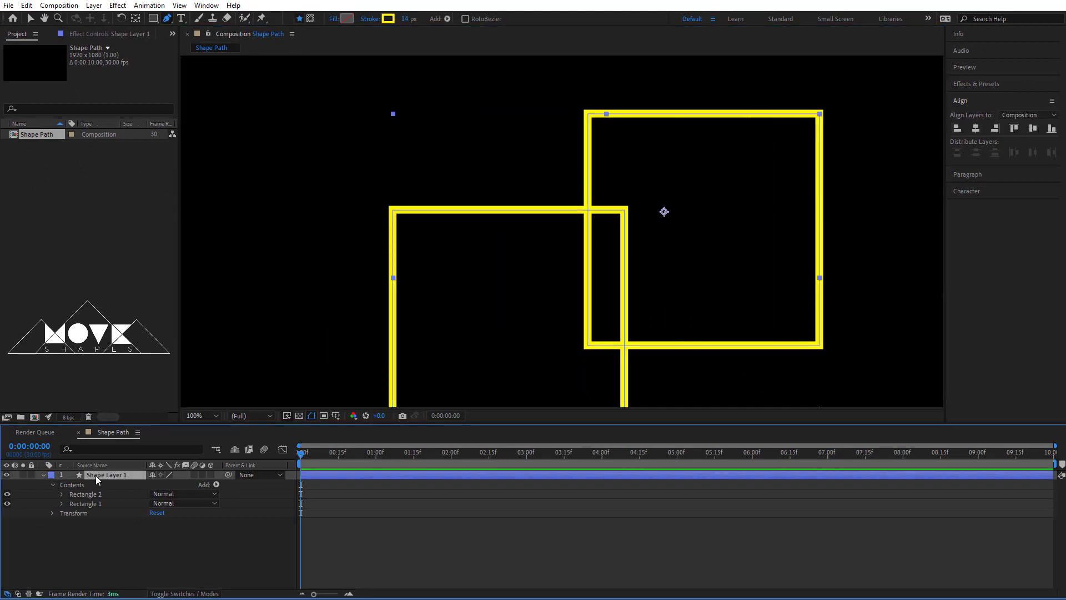
click(394, 211)
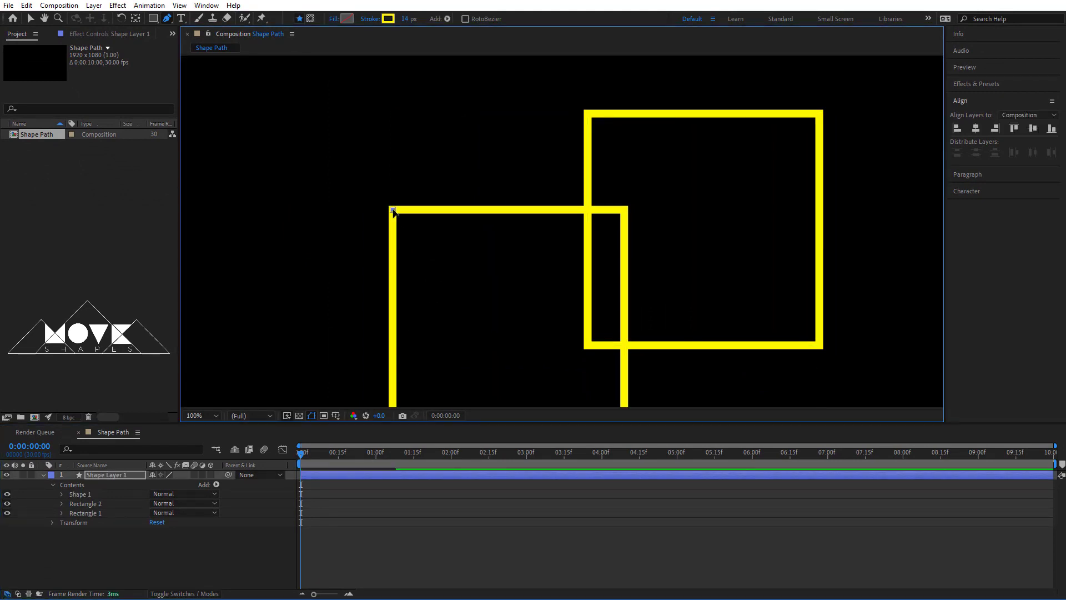
click(588, 114)
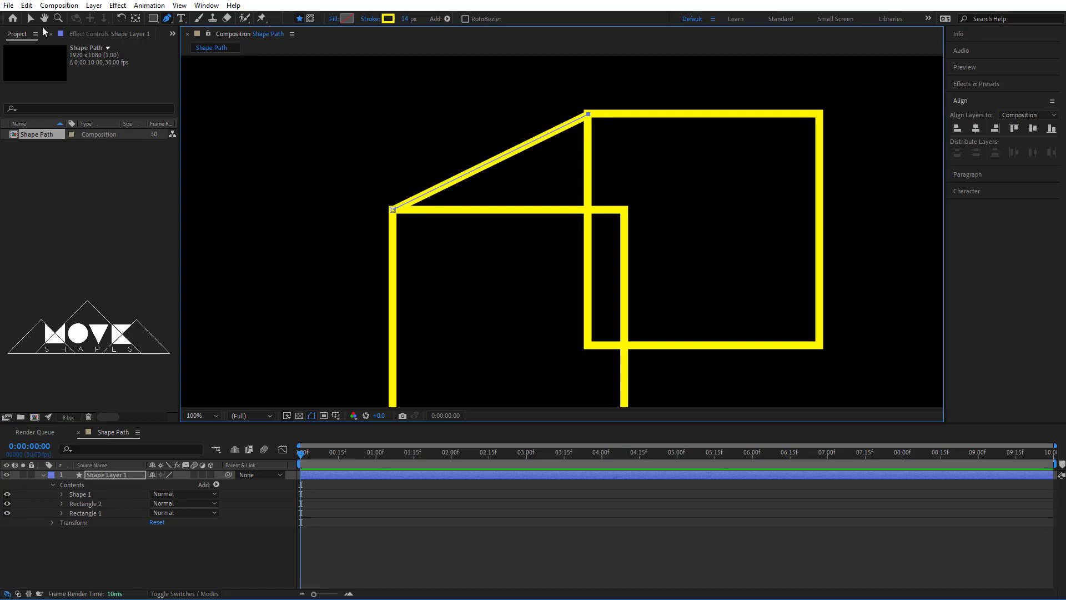
click(31, 19)
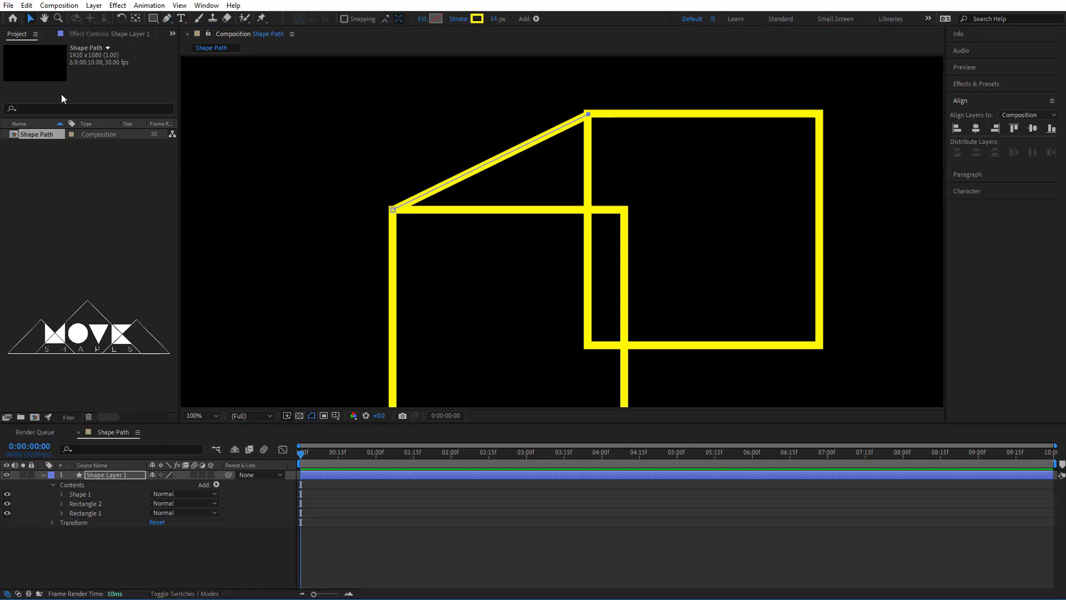
Duplicate the connecting line Shape 1 and place the copy between the upper-right corners of the two squares.
click(83, 491)
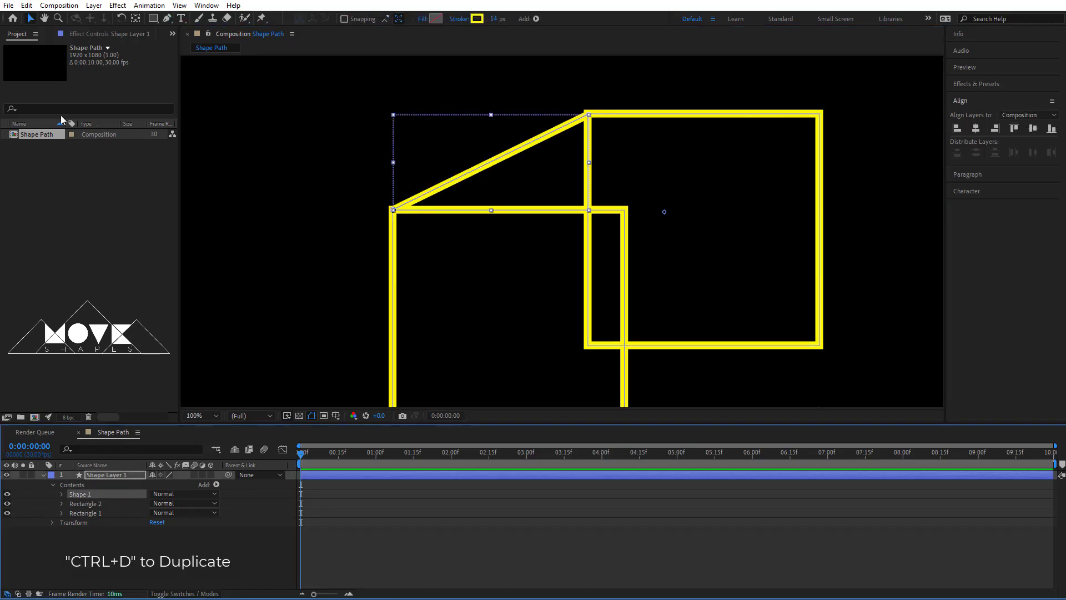
click(26, 6)
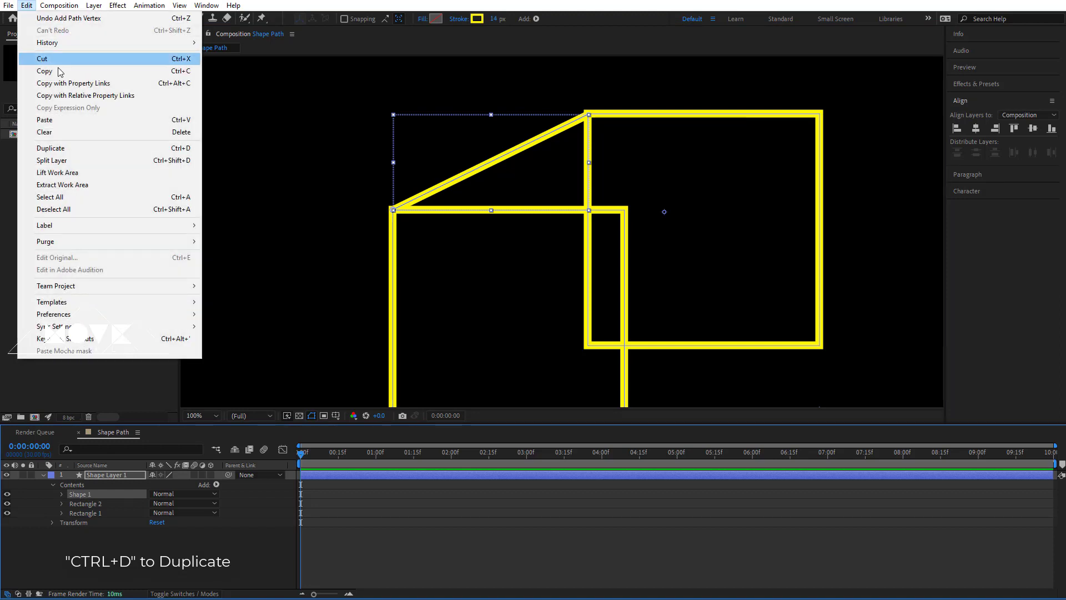
click(79, 148)
drag(500, 161, 730, 191)
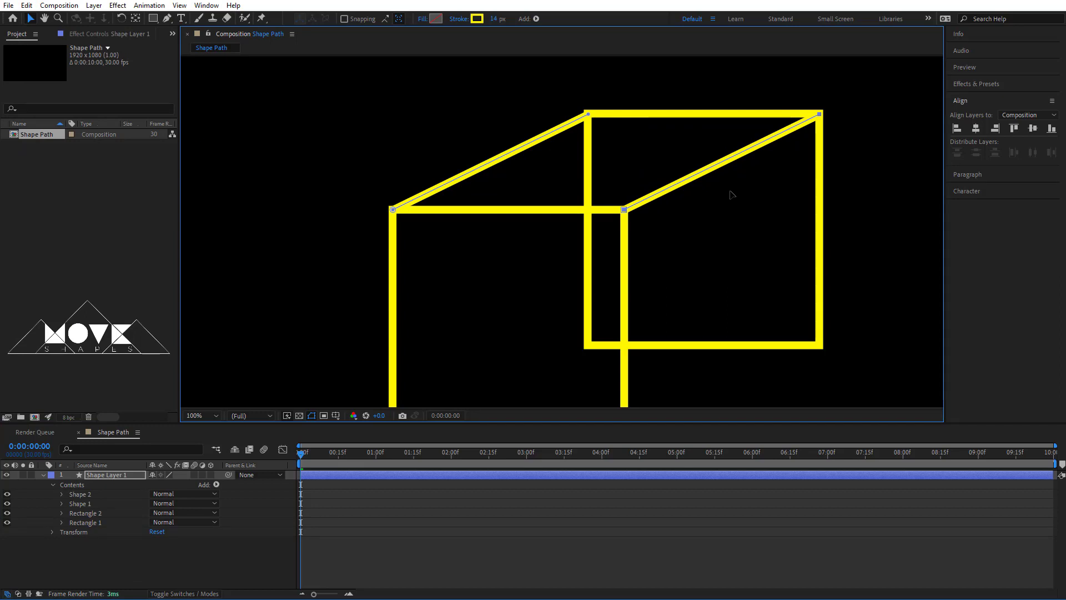
Duplicate the connecting line Shape 2 and place the copy between the lower-right corners of the two squares.
click(81, 495)
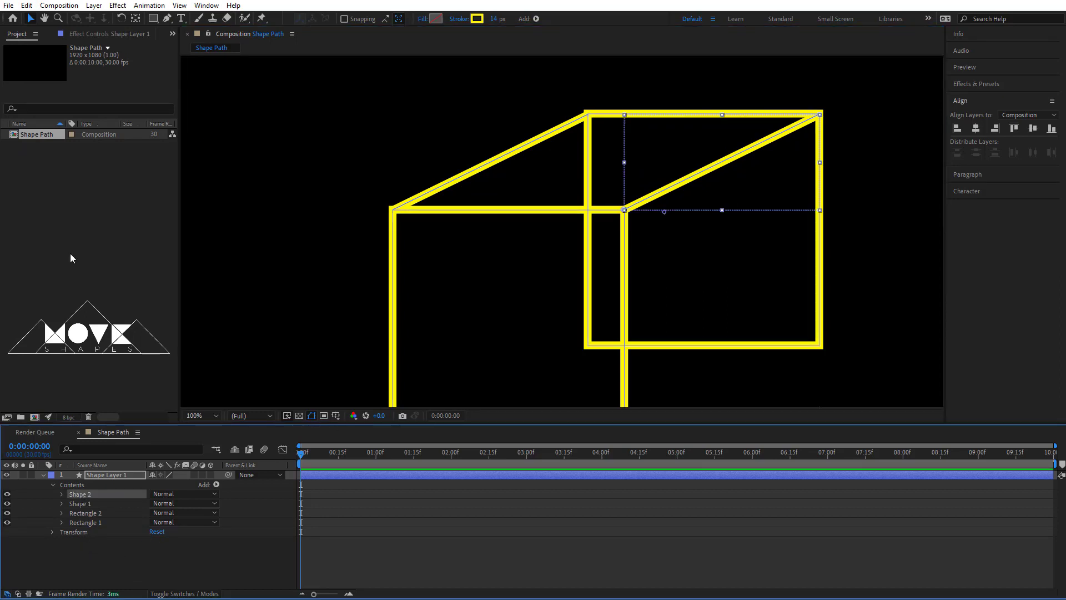
click(26, 5)
click(78, 147)
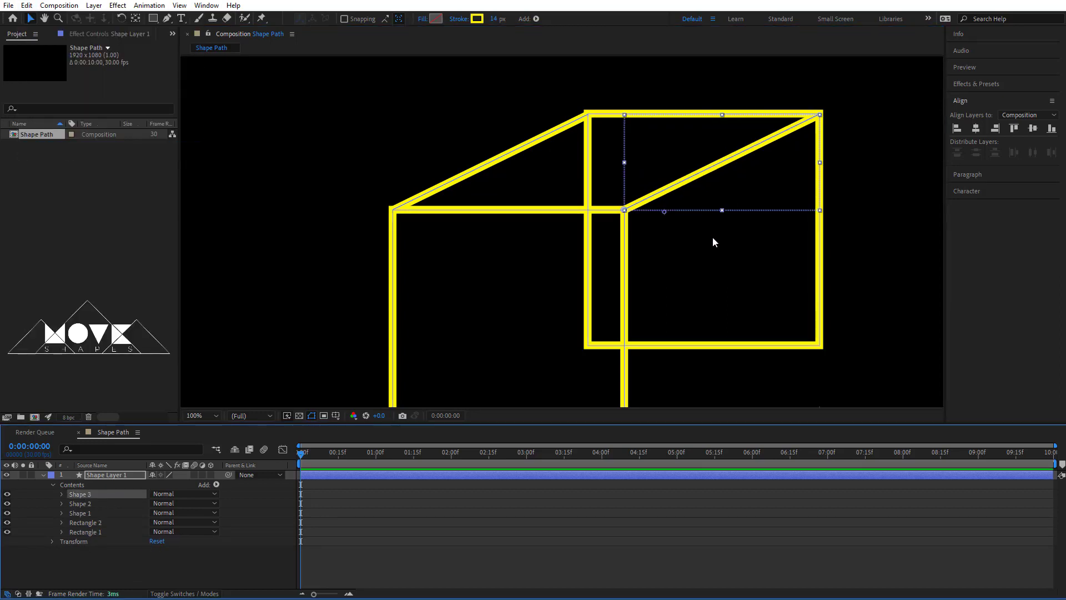
drag(701, 277, 693, 220)
drag(669, 138, 666, 361)
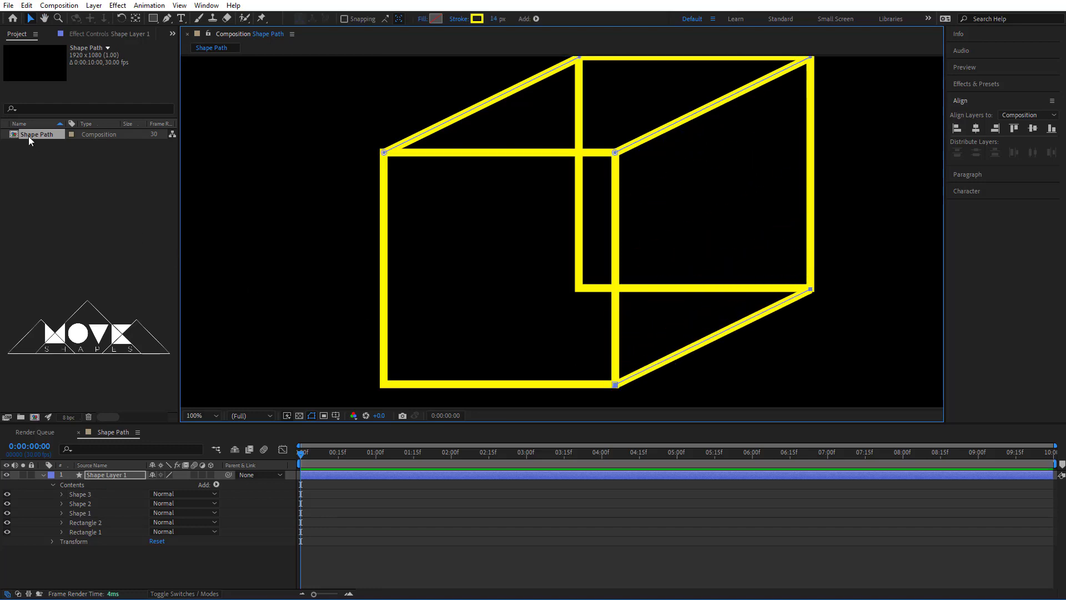
Duplicate the connecting line Shape 3 and place the copy between the lower-left corners to complete the cube, then deselect everything.
click(82, 494)
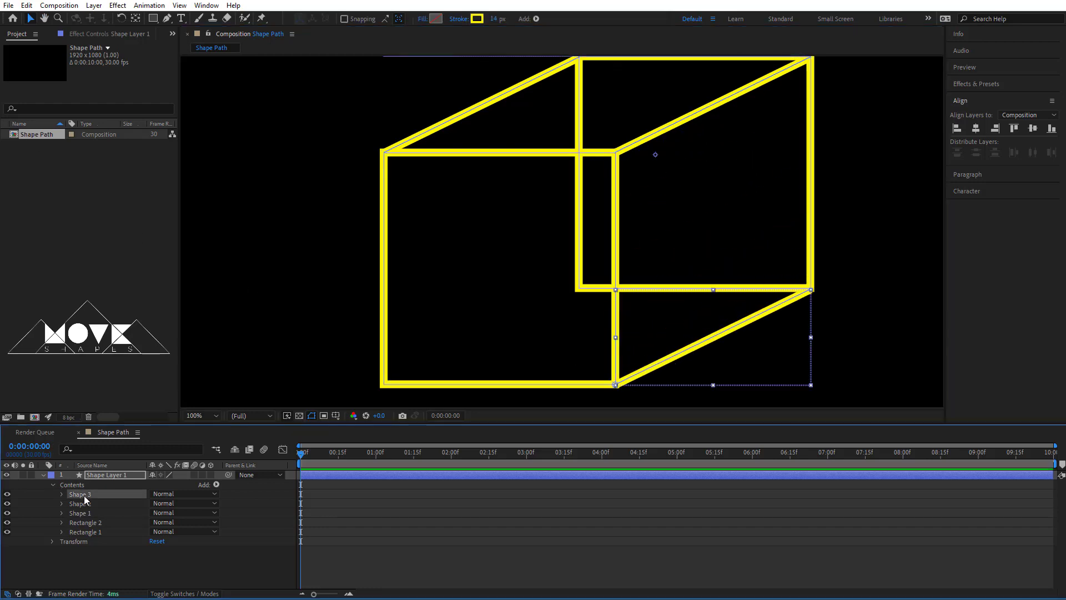
click(27, 5)
click(58, 149)
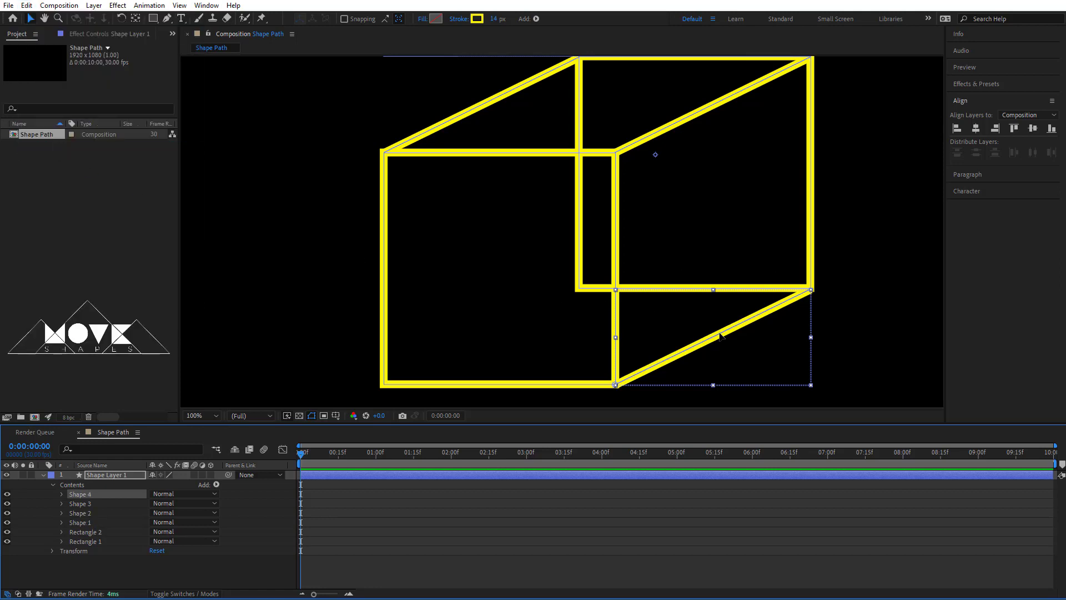
drag(719, 335, 486, 322)
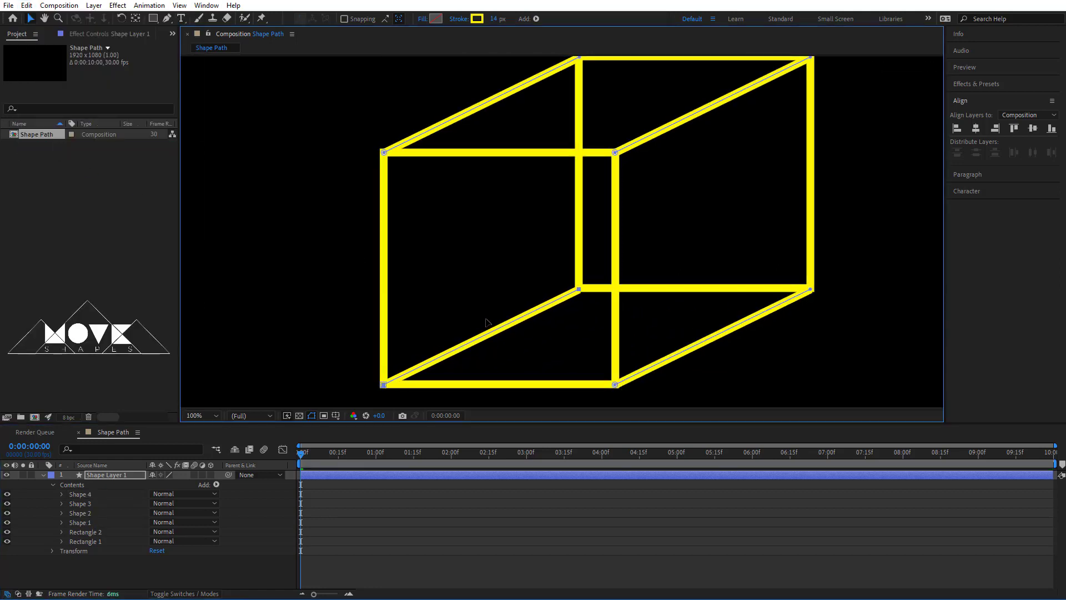
click(421, 574)
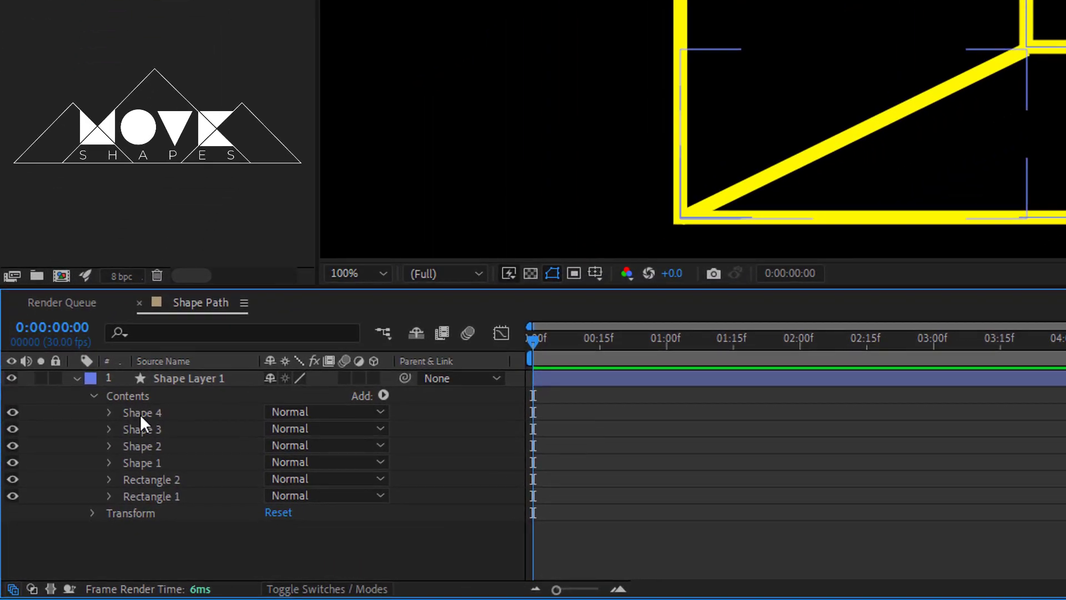
Convert the rectangle path of Rectangle 2 to a Bezier path and collapse its group.
click(84, 488)
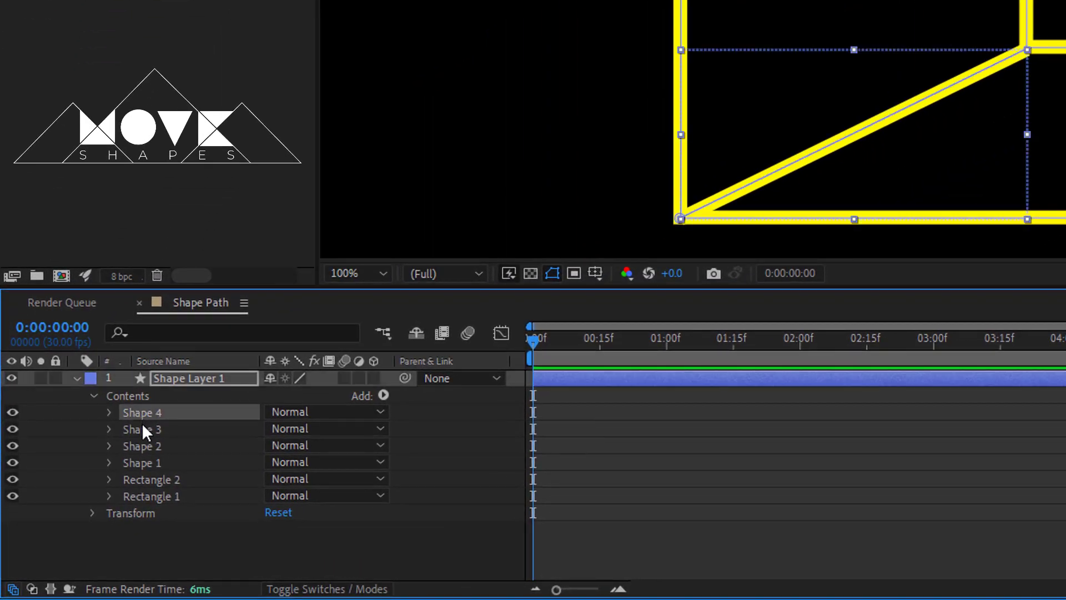
click(86, 497)
click(87, 508)
click(147, 463)
click(131, 480)
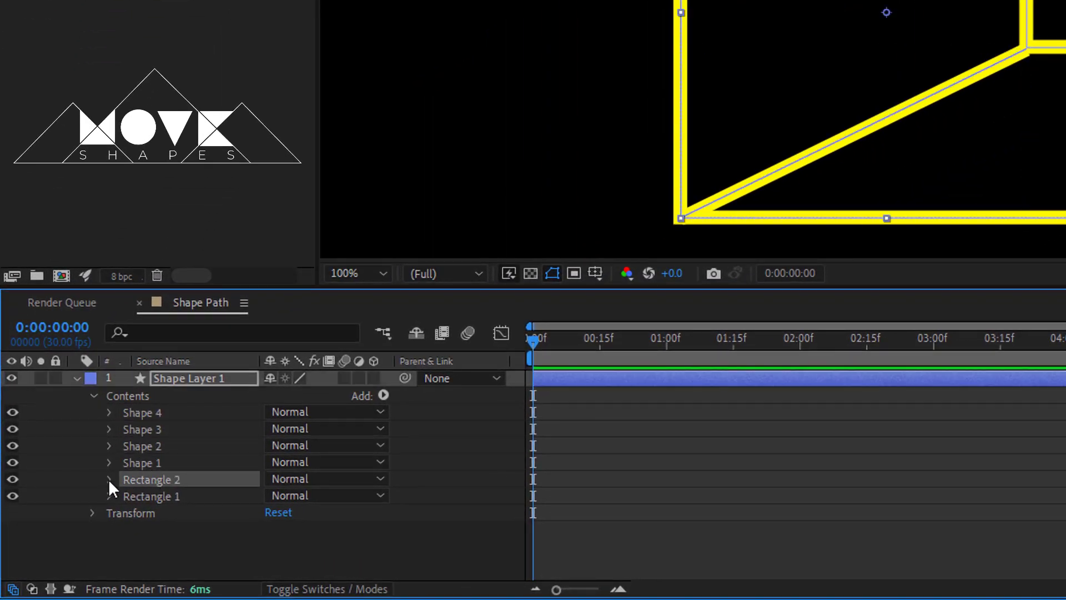
click(110, 479)
click(185, 500)
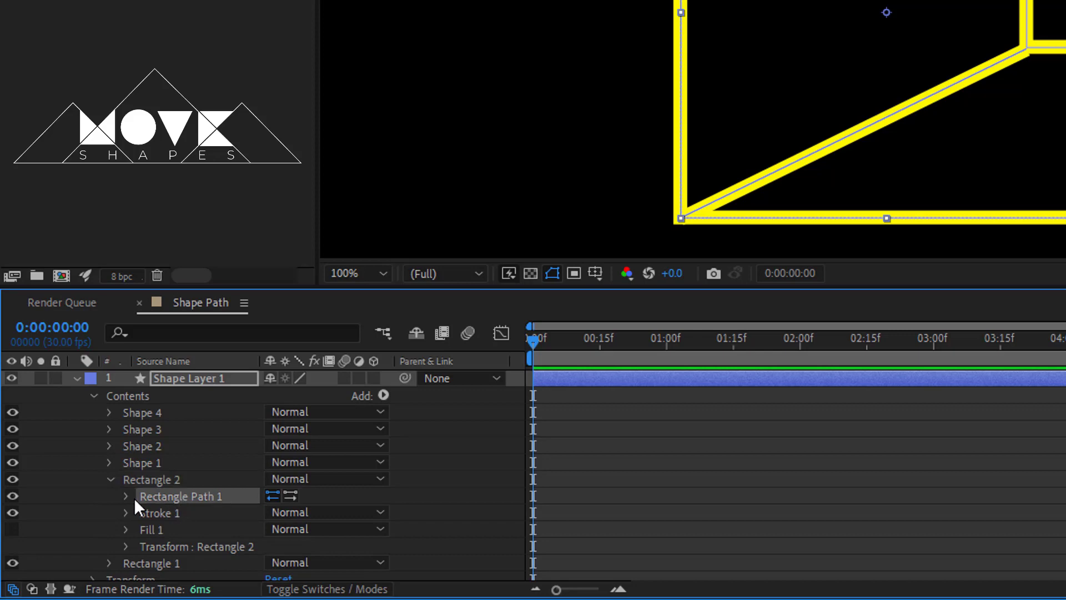
click(125, 495)
right_click(200, 499)
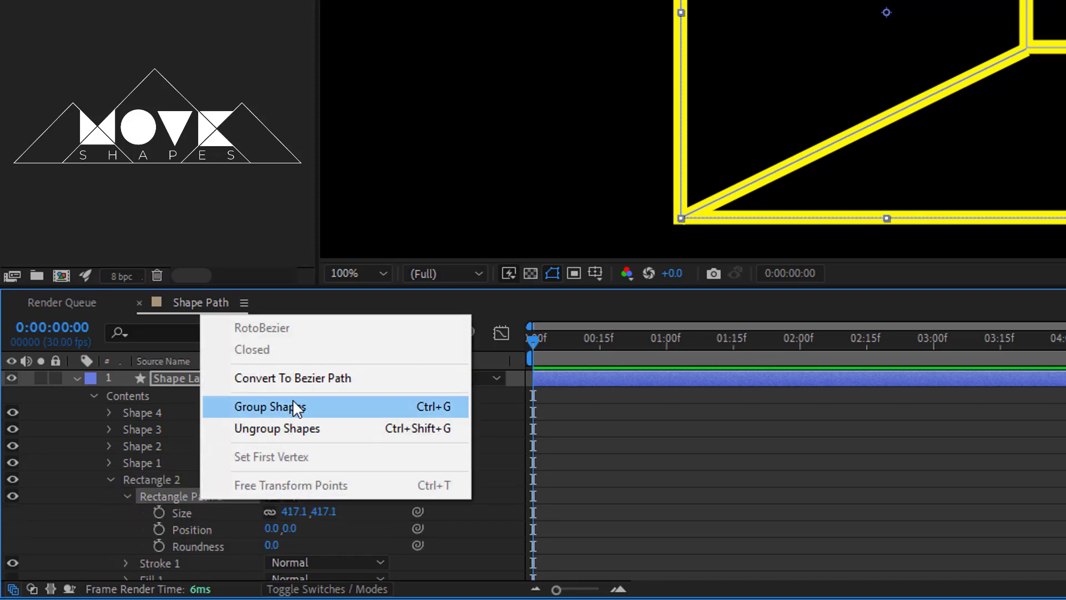
click(342, 377)
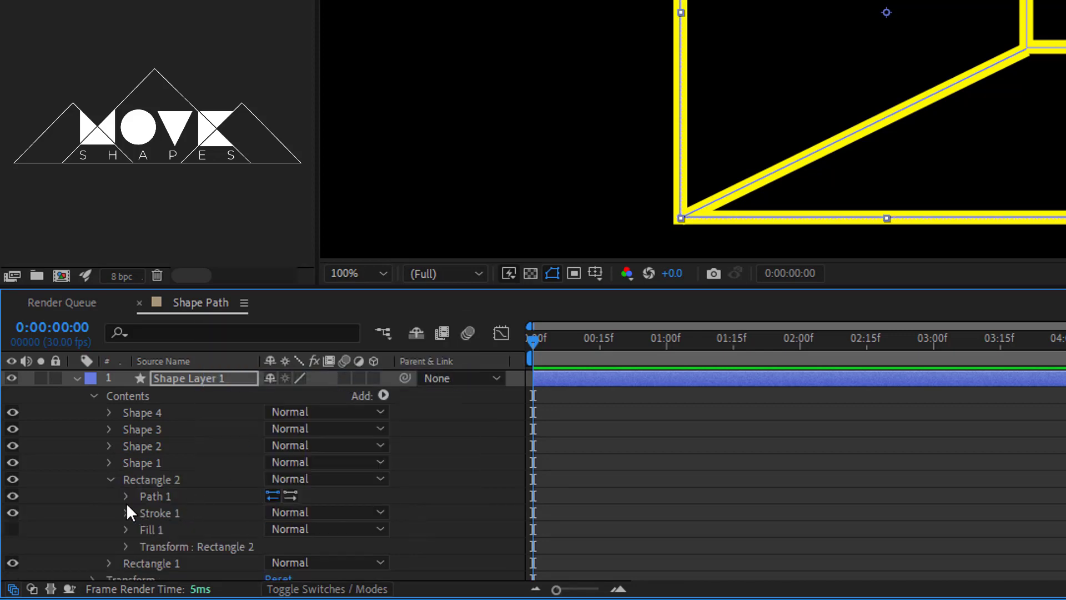
click(110, 479)
Convert the rectangle path of Rectangle 1 to a Bezier path and collapse its group.
click(109, 494)
click(165, 511)
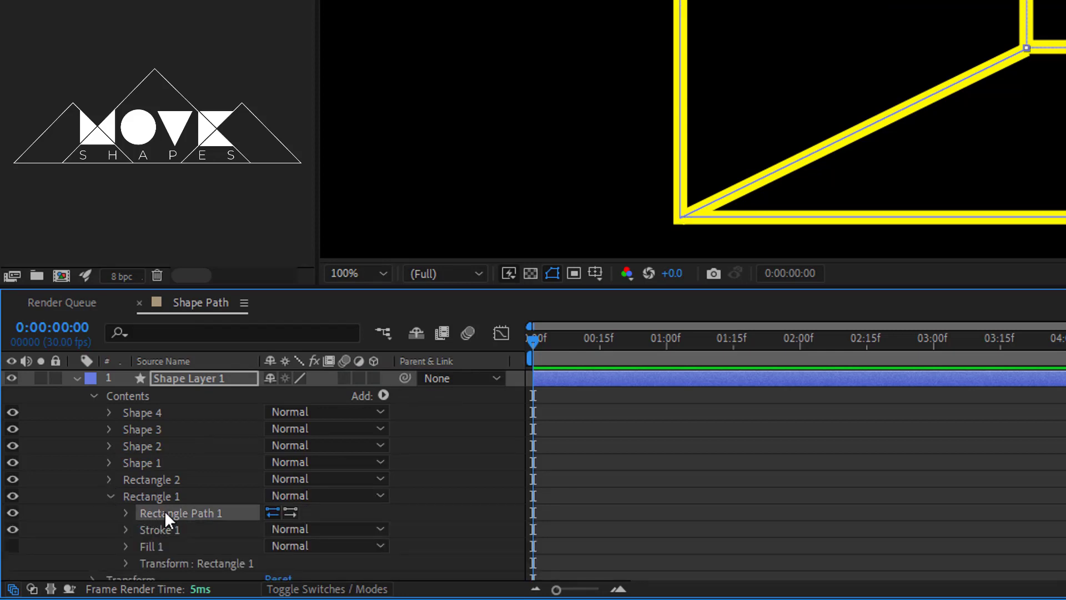
right_click(167, 512)
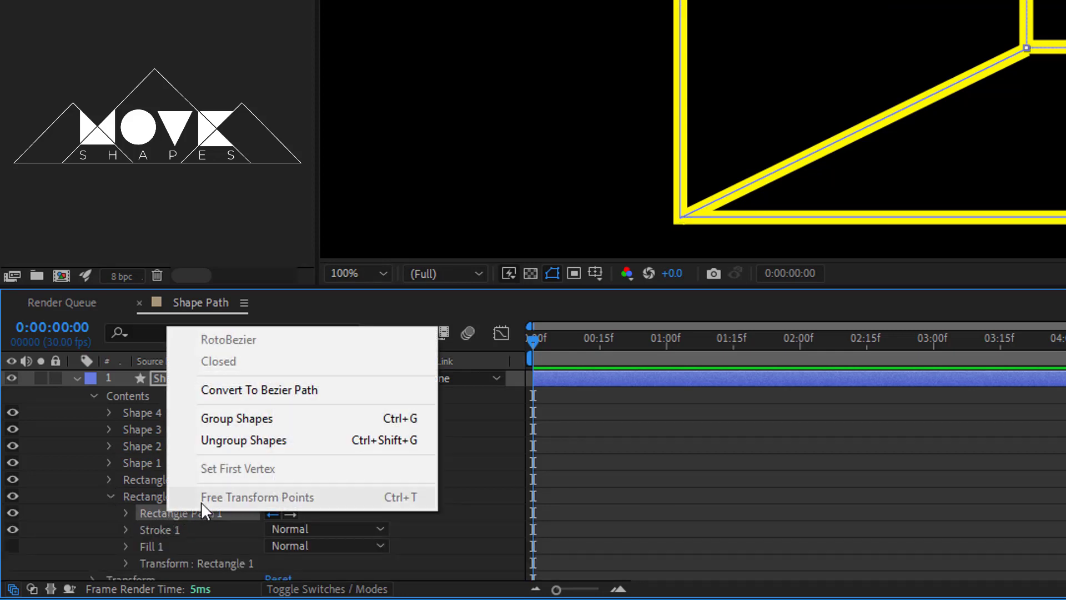
click(313, 388)
click(109, 496)
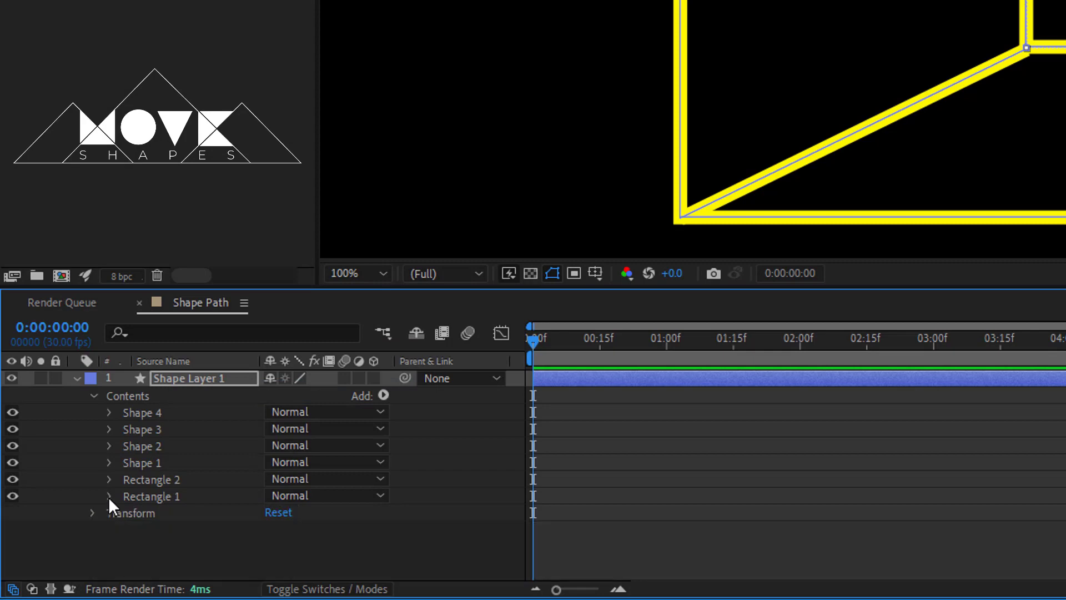
click(141, 533)
Set the stroke of Shape 4 to Round Cap line ends and Round Join corners.
click(147, 412)
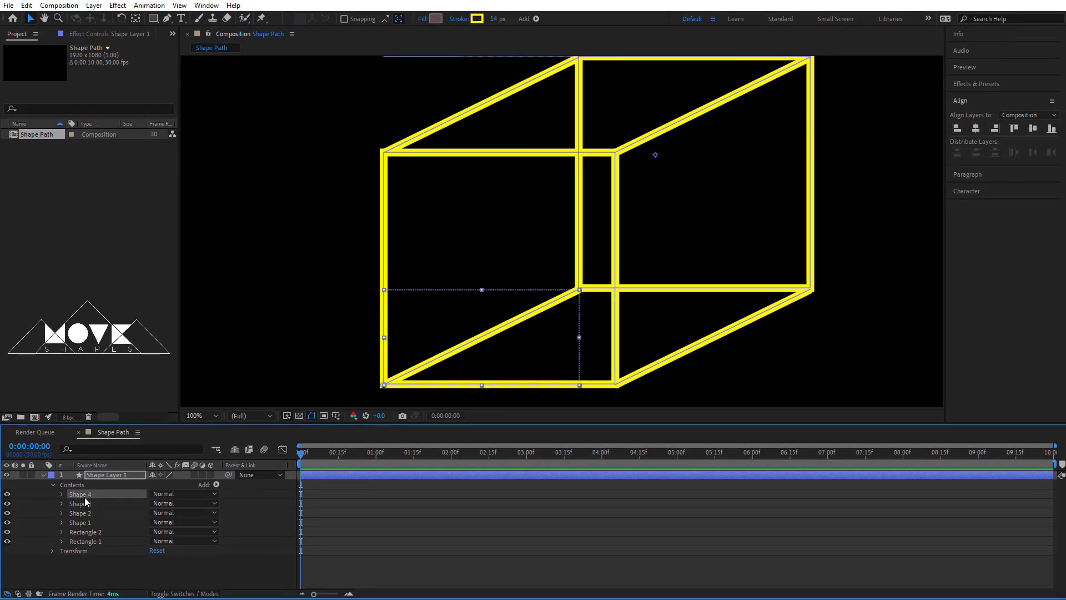
key(period)
mouse_move(501, 53)
mouse_down()
mouse_move(522, 241)
mouse_move(501, 295)
mouse_move(534, 296)
mouse_up()
click(297, 323)
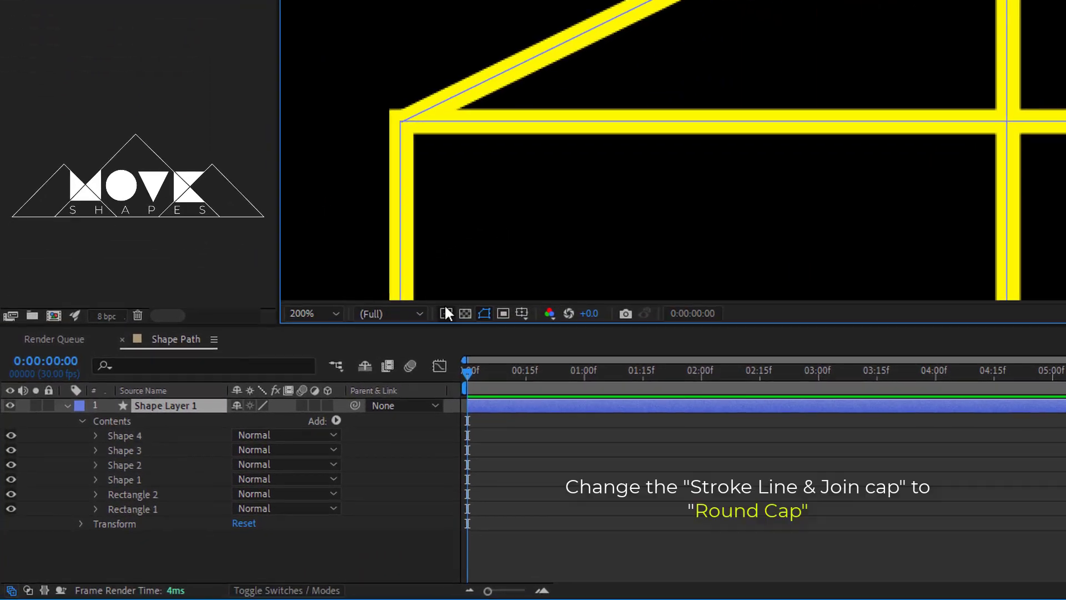
click(84, 495)
click(96, 435)
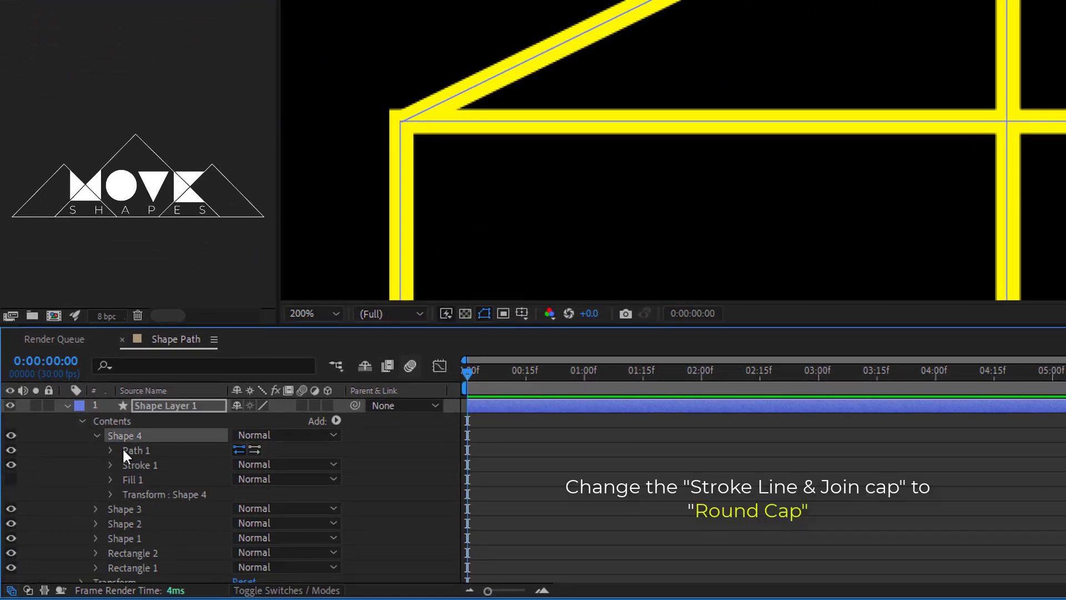
click(111, 464)
scroll(121, 475, down, 2)
click(249, 501)
click(272, 537)
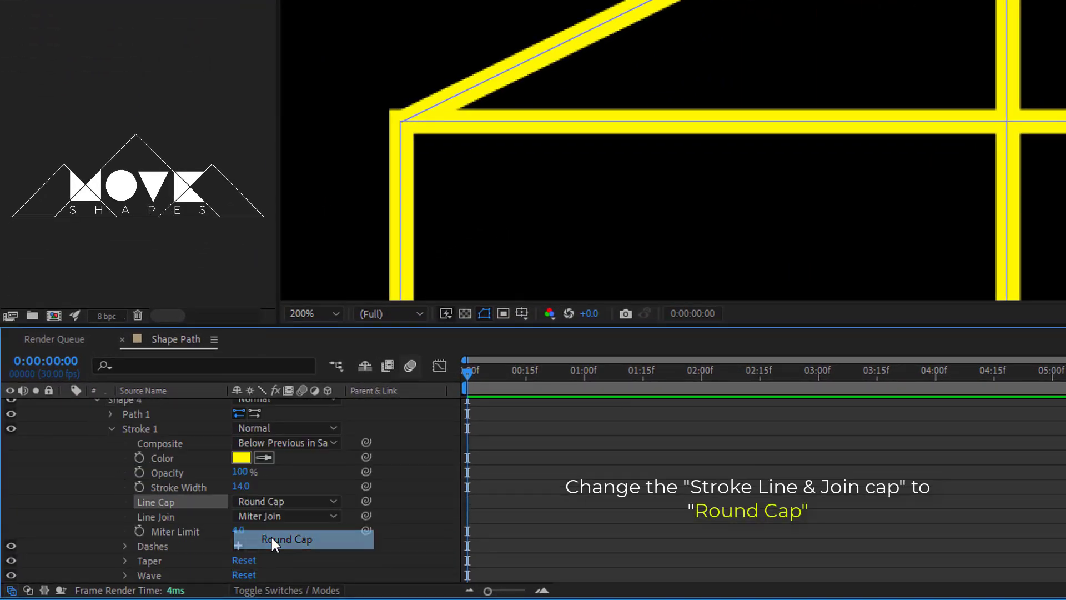
click(271, 516)
click(304, 552)
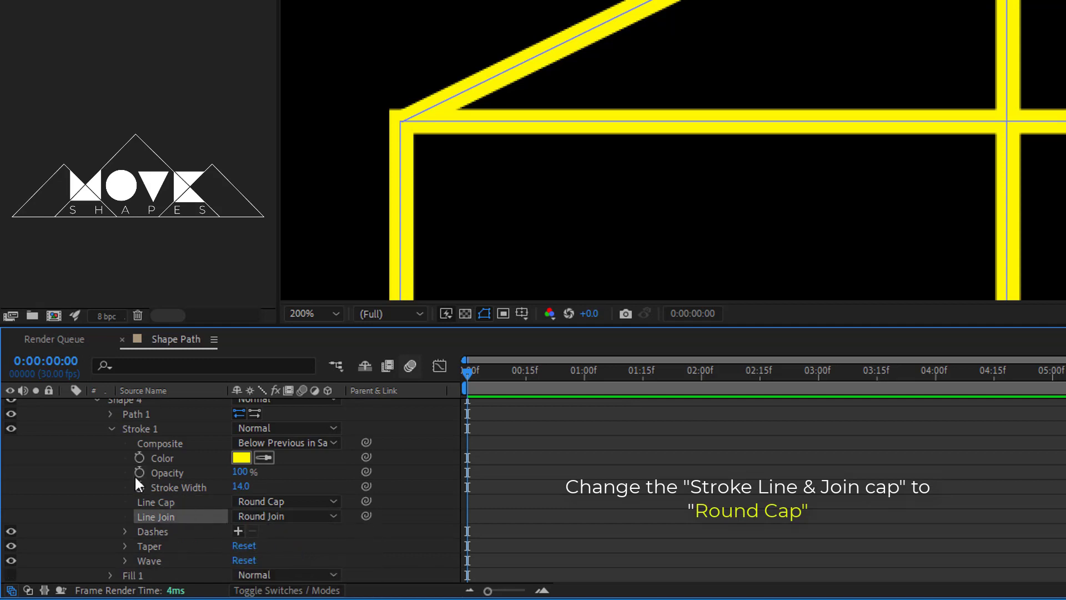
click(109, 428)
click(96, 429)
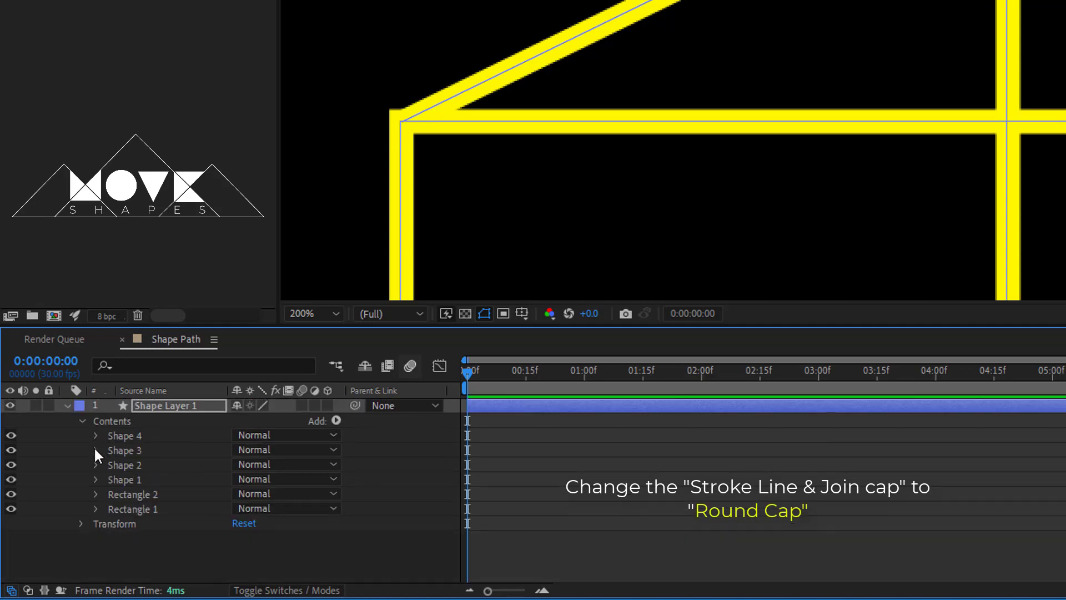
Set the stroke of Shape 3 to Round Cap line ends and Round Join corners, and collapse its group.
click(95, 450)
click(110, 464)
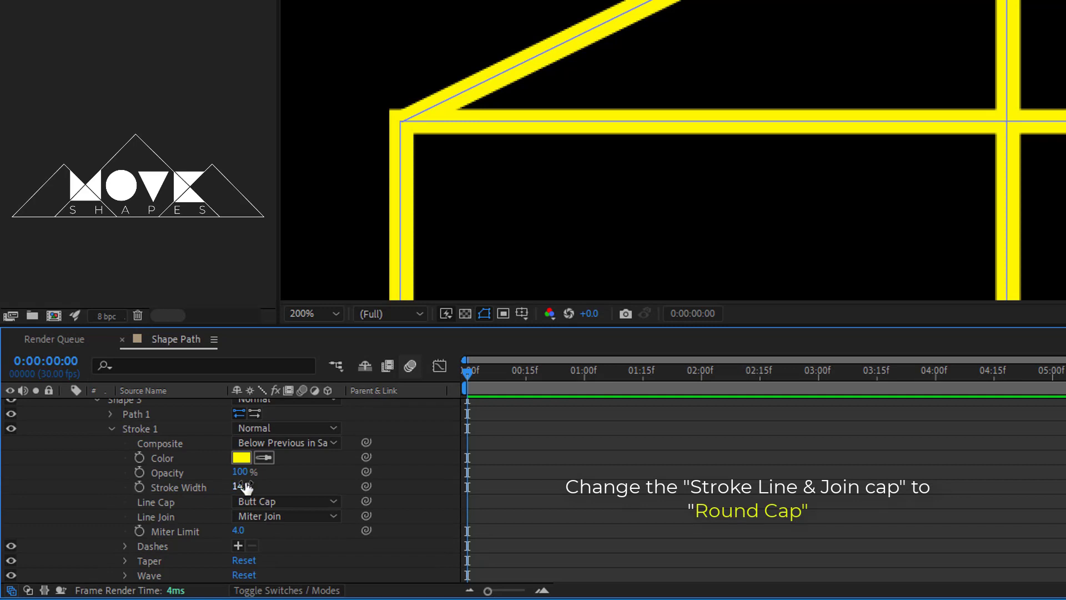
click(283, 500)
click(278, 538)
click(283, 516)
click(284, 552)
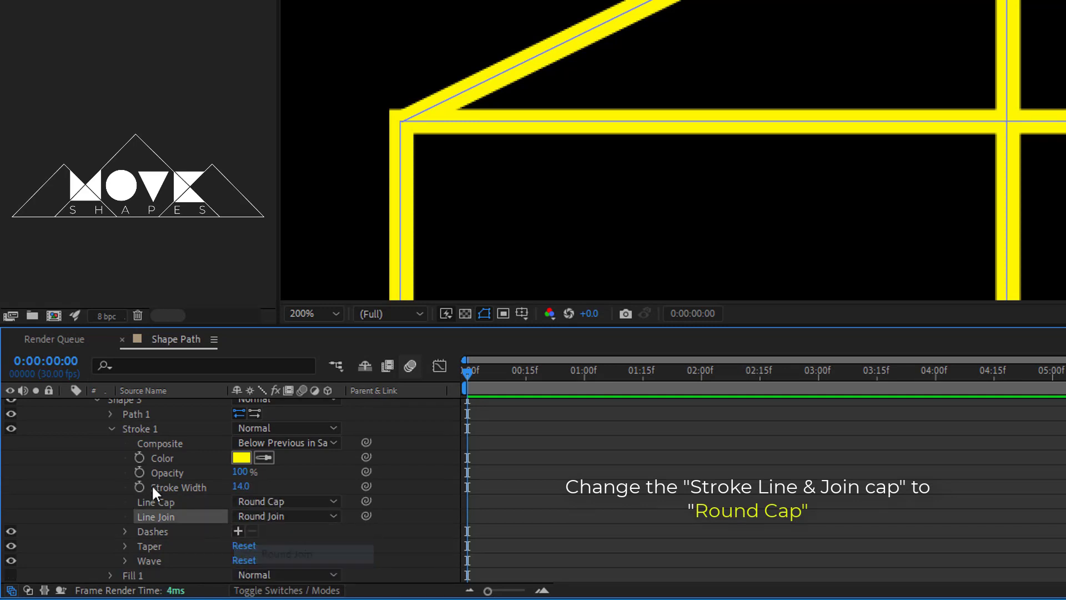
click(111, 429)
click(97, 442)
Set the Line Cap of Shape 2's stroke to Round Cap and collapse its group.
click(96, 464)
click(110, 494)
click(284, 502)
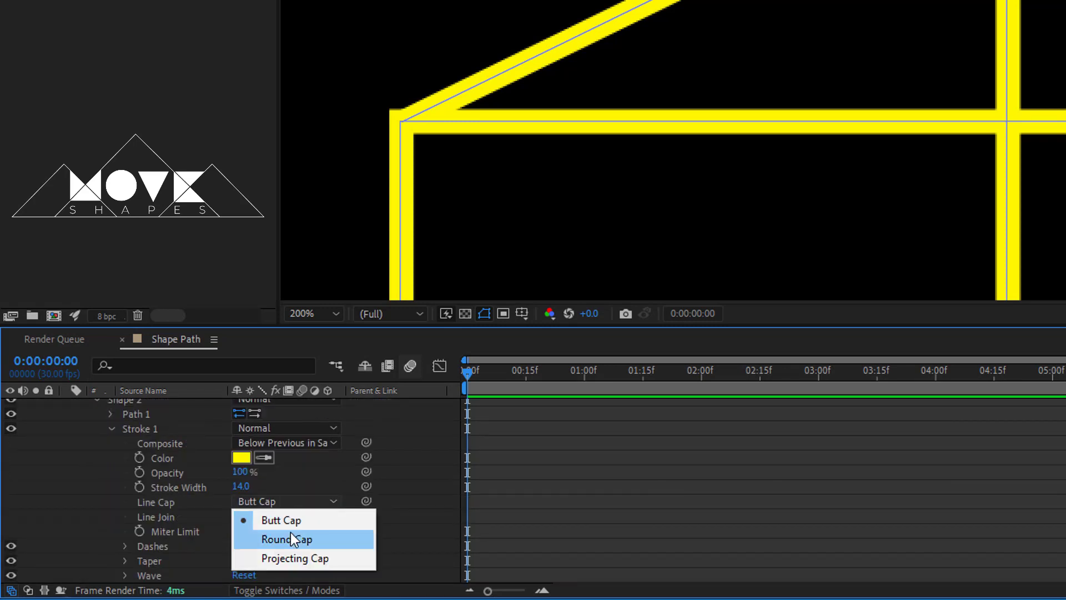
click(291, 536)
click(111, 429)
click(93, 458)
Set the stroke of Rectangle 2 to Round Cap line ends and Round Join corners, and collapse its group.
click(93, 493)
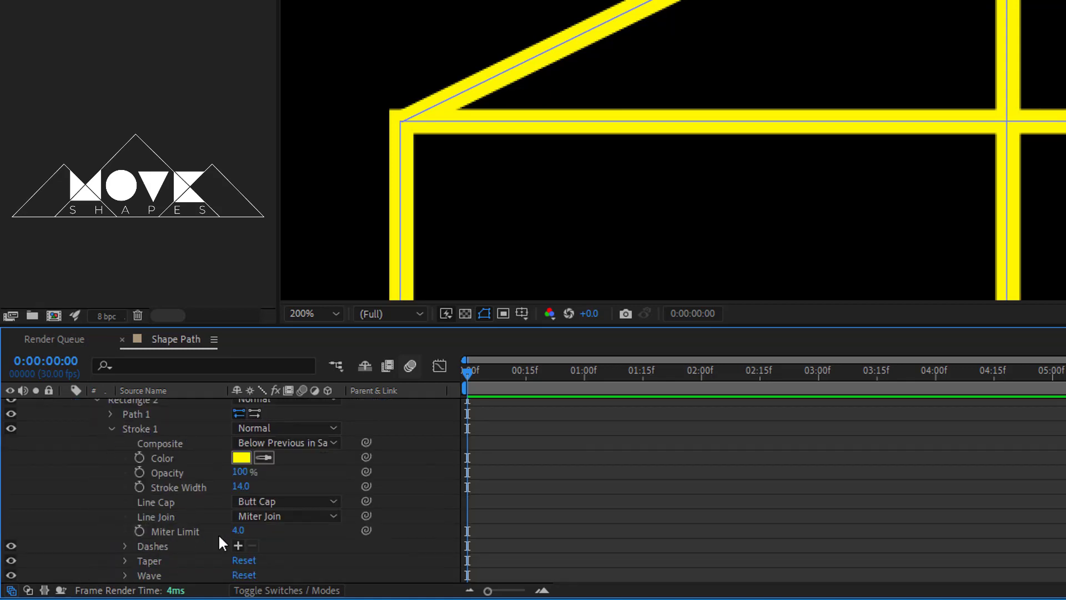
click(283, 502)
click(283, 537)
click(267, 516)
click(283, 552)
click(111, 428)
click(92, 488)
Set the stroke of Rectangle 1 to Round Cap line ends and Round Join corners, and collapse its group.
click(91, 506)
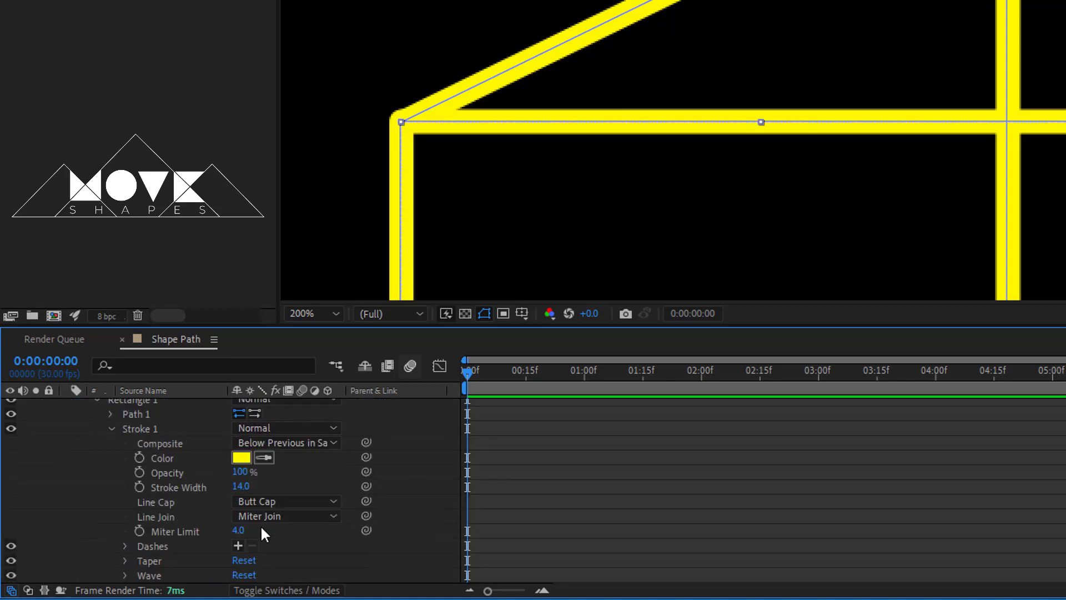
click(283, 501)
click(283, 537)
click(268, 515)
click(283, 551)
click(111, 429)
click(96, 497)
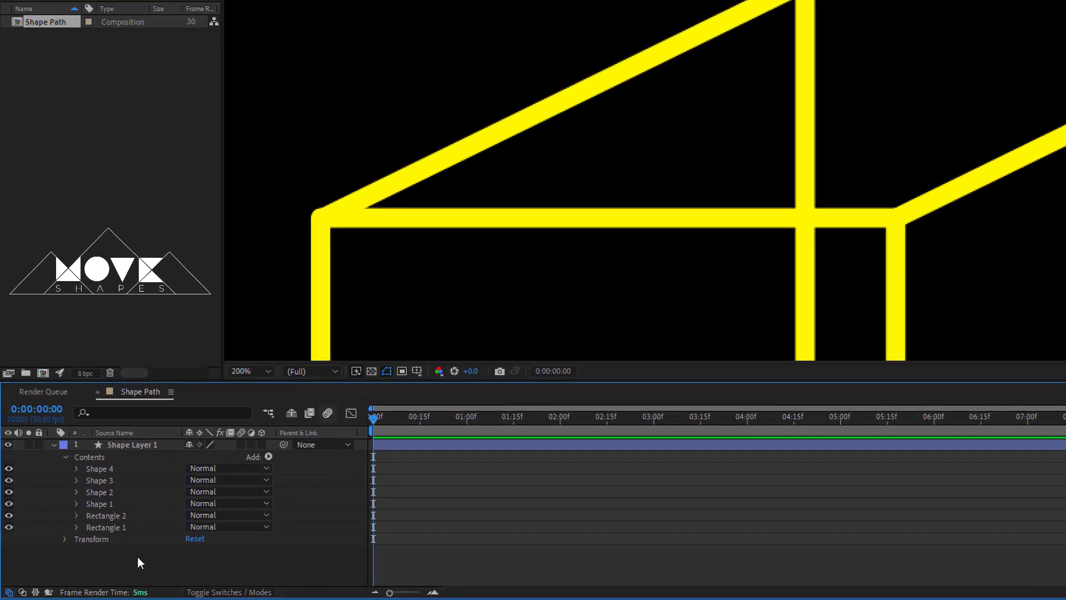
Filter Shape Layer 1's properties by "path" and enable keyframing for every Path property at 0:00:00:00.
click(249, 370)
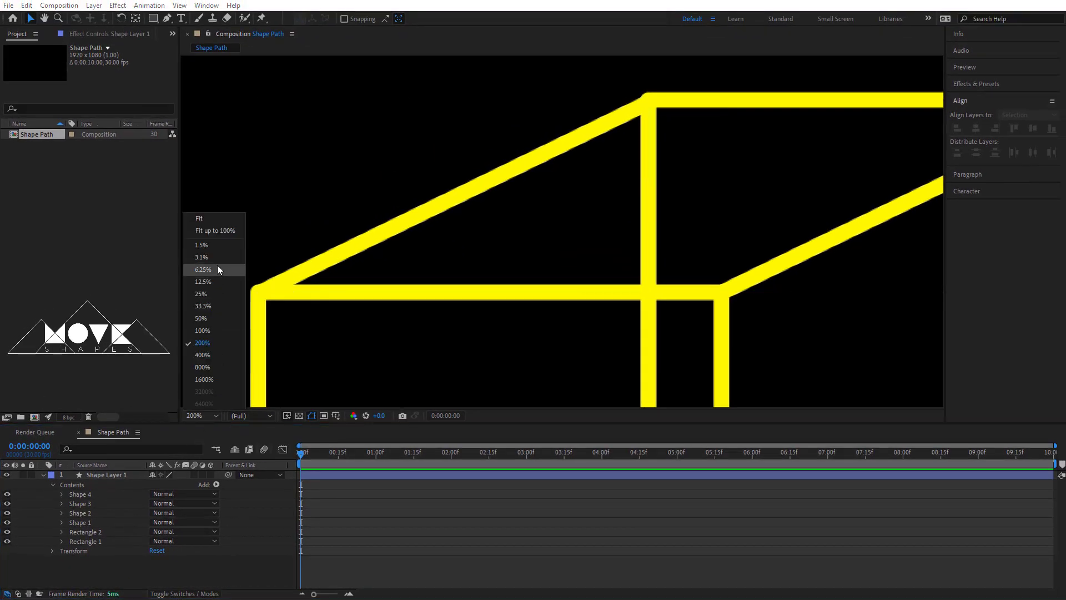
click(202, 331)
drag(885, 342, 815, 237)
click(370, 393)
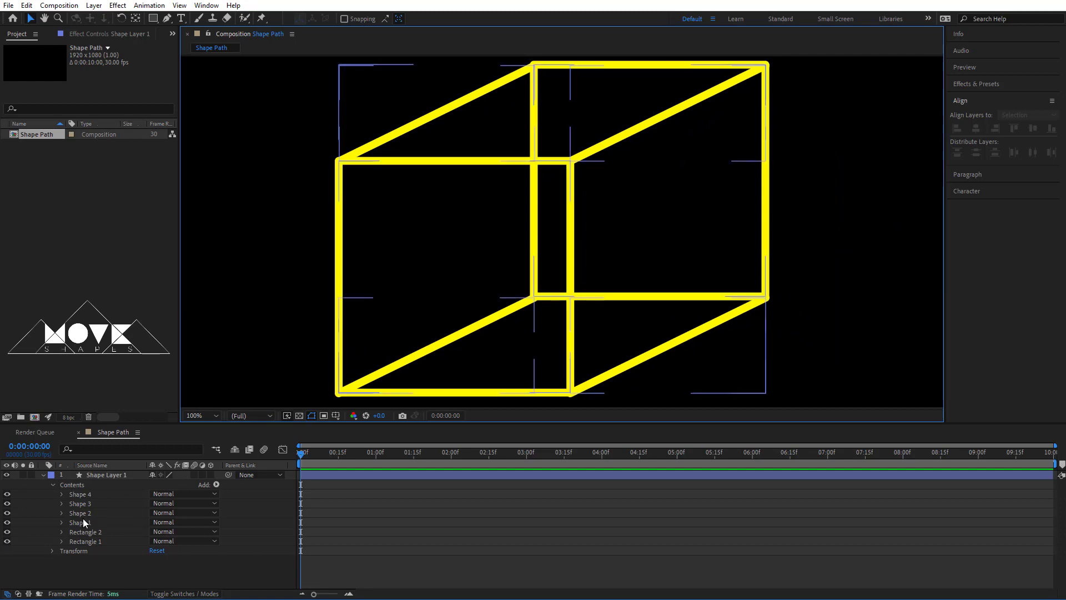
click(99, 476)
click(93, 448)
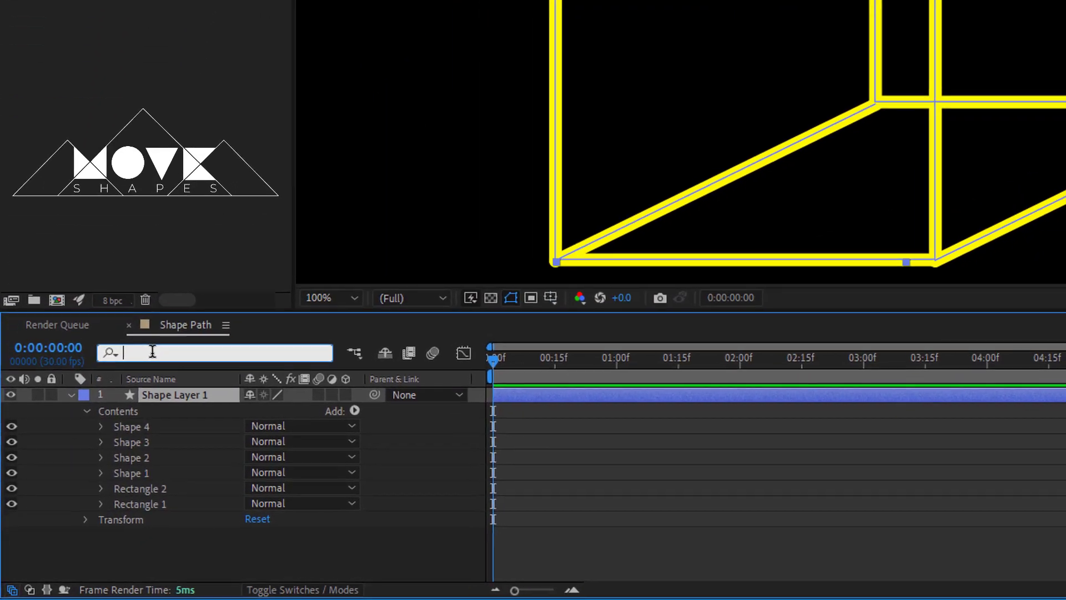
text(path)
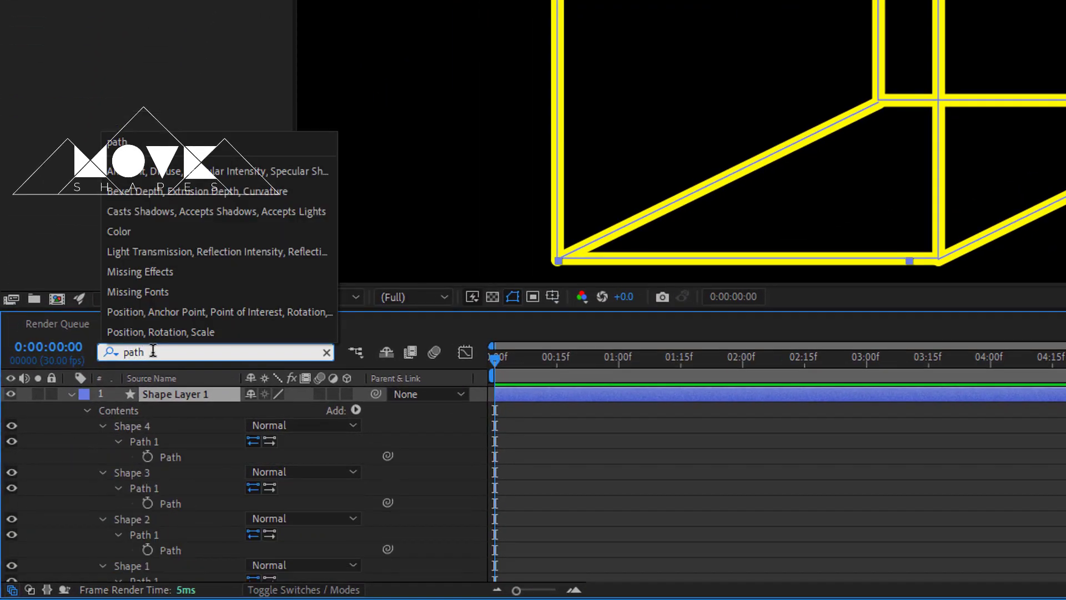
click(173, 393)
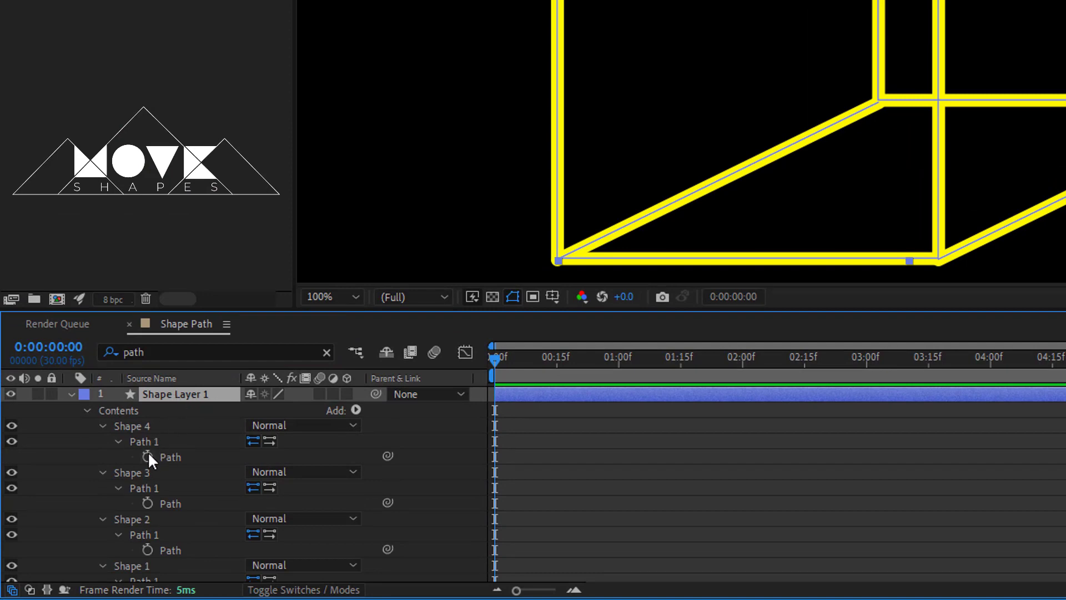
drag(148, 454, 148, 583)
click(590, 494)
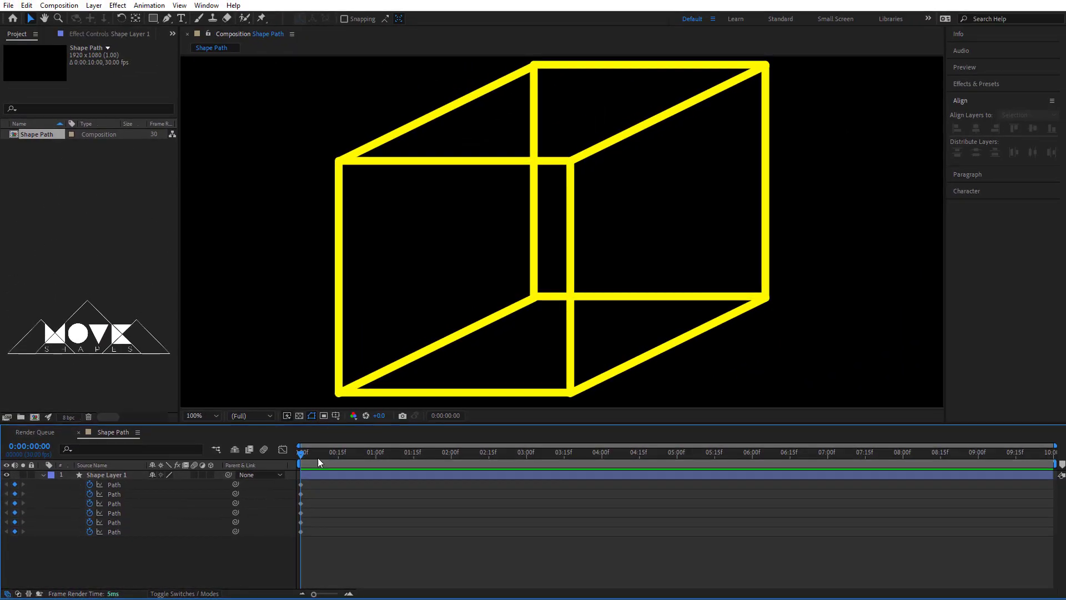
Snap the connecting line's end point exactly onto the front face's upper-left corner at the first keyframe.
drag(317, 457, 375, 461)
key(Home)
click(299, 484)
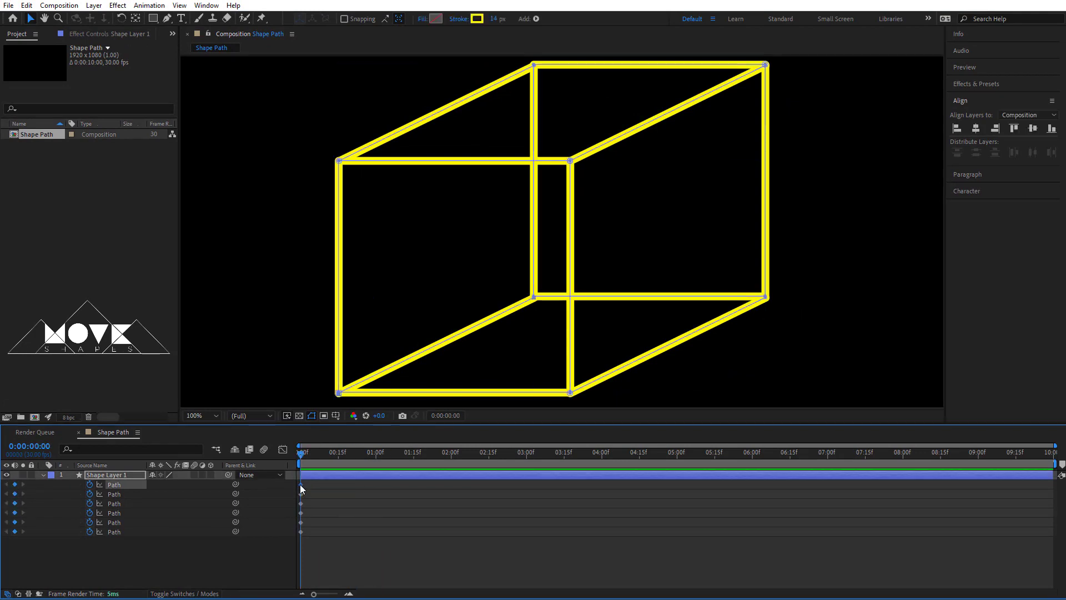
drag(377, 124, 480, 166)
scroll(428, 189, up, 2)
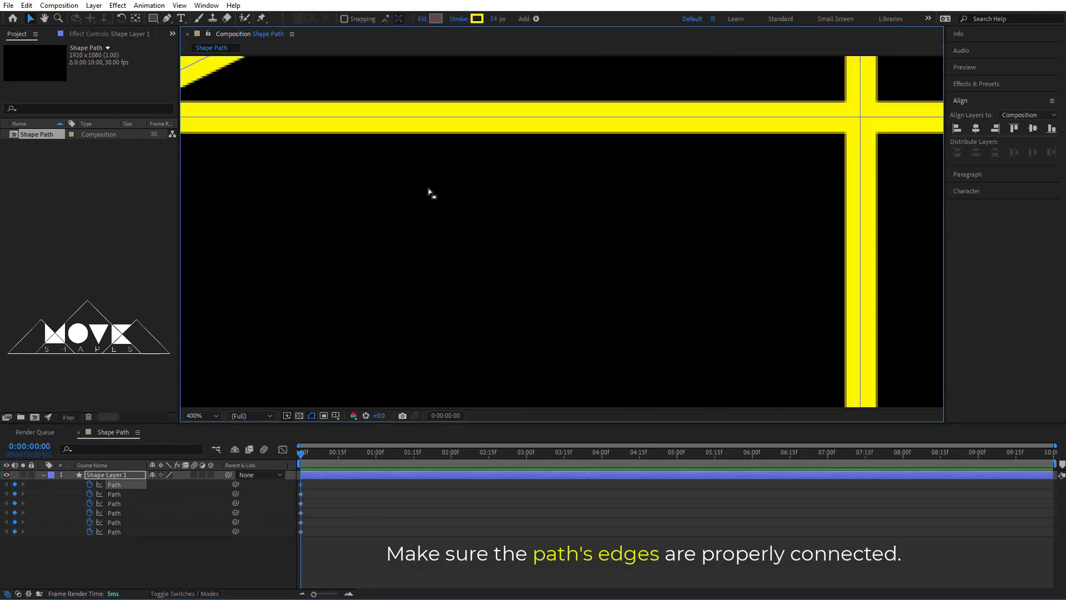
drag(255, 126, 695, 255)
scroll(534, 259, up, 3)
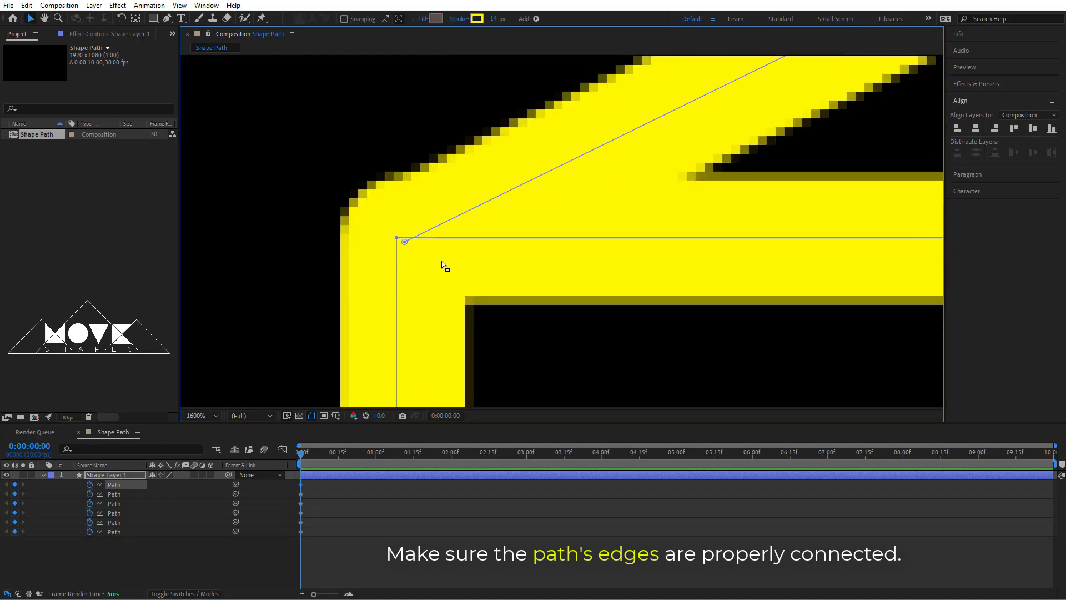
drag(402, 200, 403, 200)
drag(404, 243, 398, 240)
scroll(439, 231, down, 1)
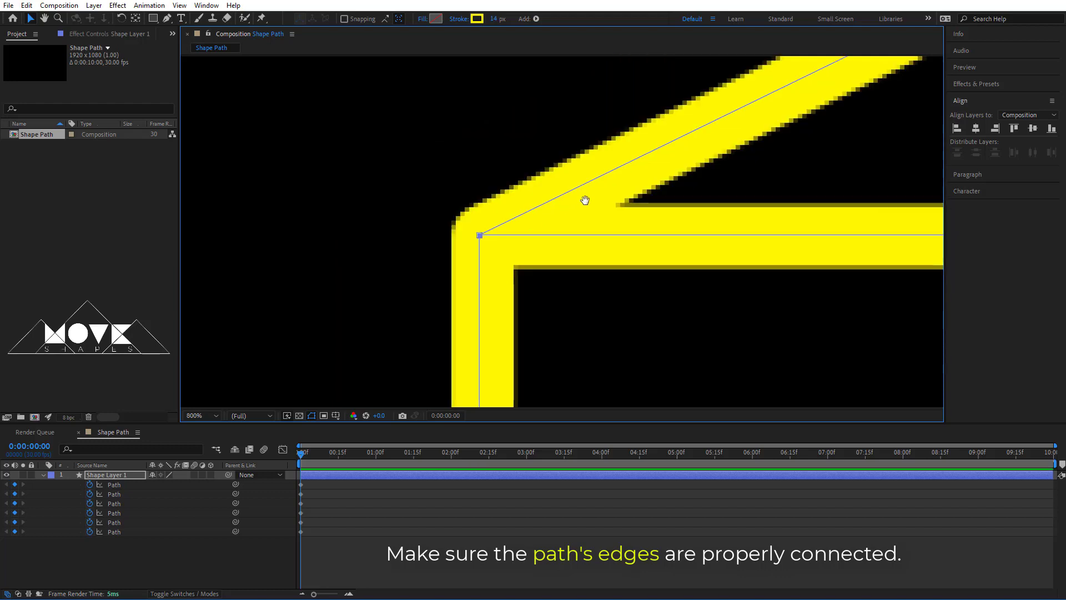
Align the connecting lines' end points with the two upper corners of the back face.
drag(585, 200, 459, 281)
mouse_move(788, 106)
mouse_down()
mouse_move(528, 257)
mouse_move(550, 221)
mouse_up()
scroll(553, 195, up, 1)
scroll(573, 237, down, 5)
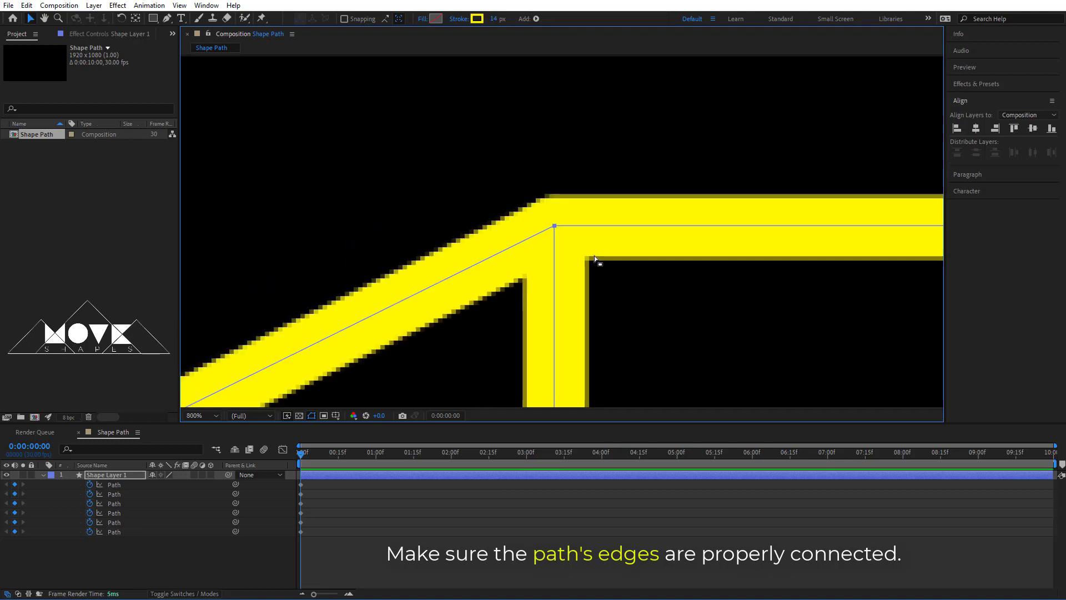
drag(595, 258, 206, 232)
scroll(504, 175, up, 5)
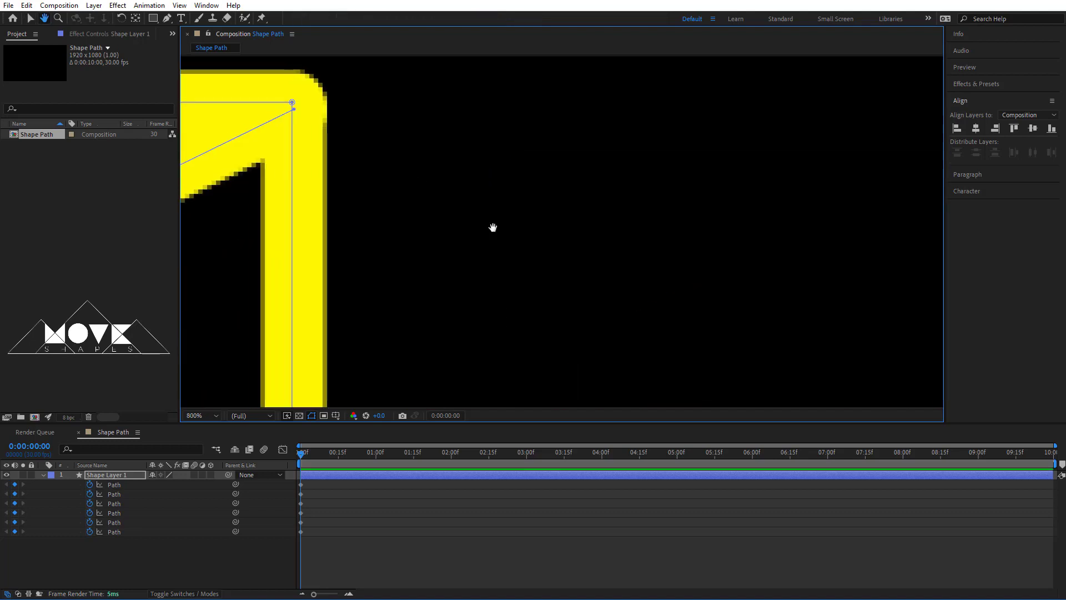
drag(545, 245, 515, 239)
scroll(515, 239, down, 2)
Align the connecting lines' end points with the back face's lower-right corner and the front face's lower-left corner.
drag(580, 361, 595, 29)
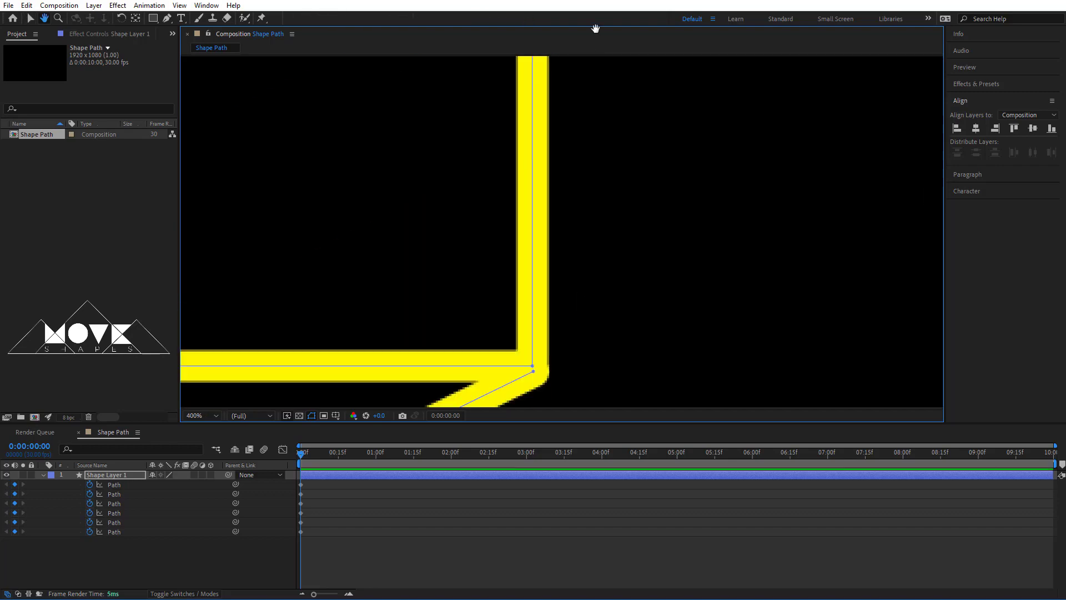
scroll(572, 244, up, 2)
drag(592, 254, 551, 235)
scroll(588, 234, down, 2)
scroll(446, 327, up, 2)
scroll(551, 235, down, 2)
scroll(491, 267, up, 2)
drag(491, 273, 489, 261)
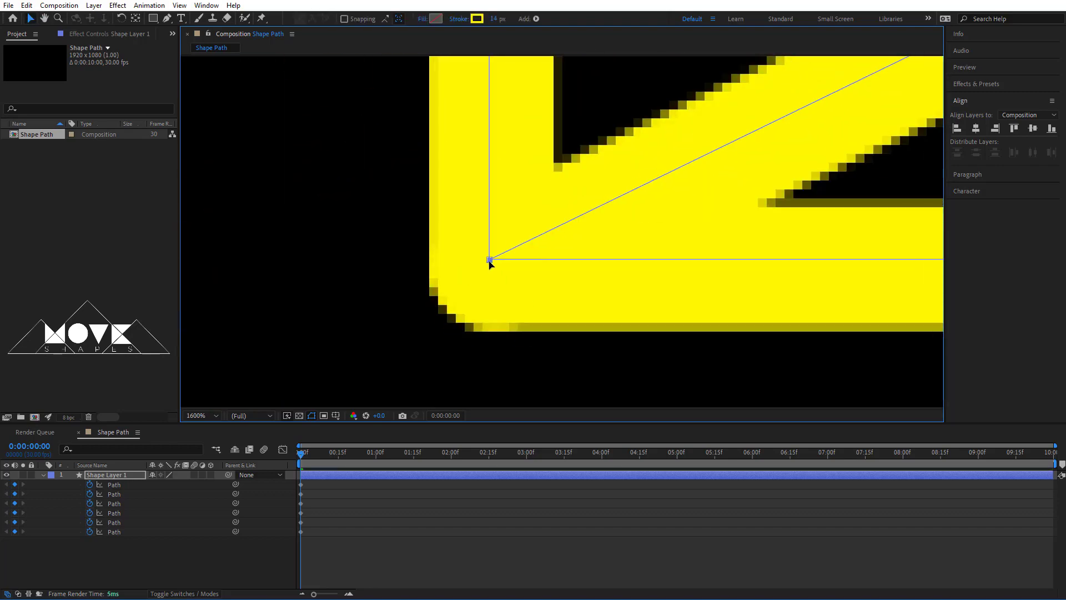
Snap the connecting line's end point onto the back face's lower-left corner, deselect everything and fit the composition in view.
scroll(489, 261, down, 2)
scroll(677, 172, up, 2)
drag(727, 217, 669, 177)
drag(677, 184, 677, 161)
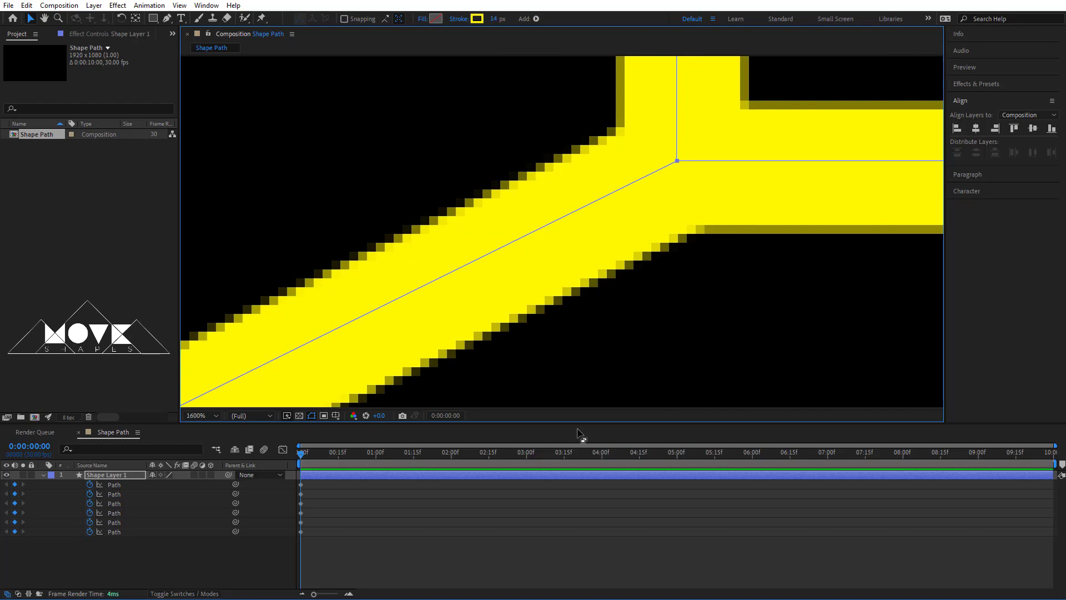
click(469, 554)
click(205, 415)
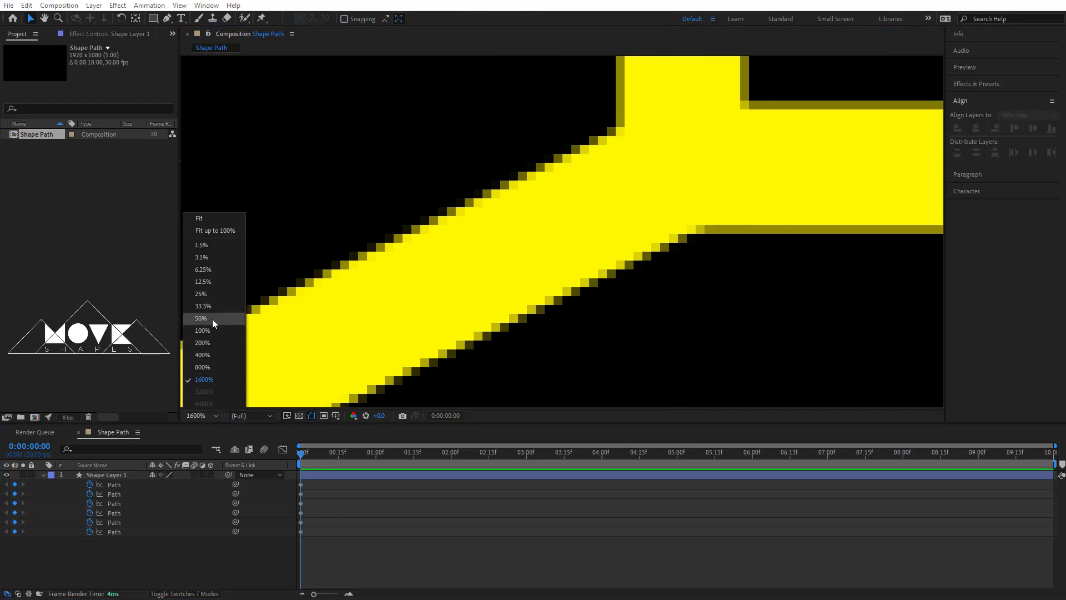
click(199, 218)
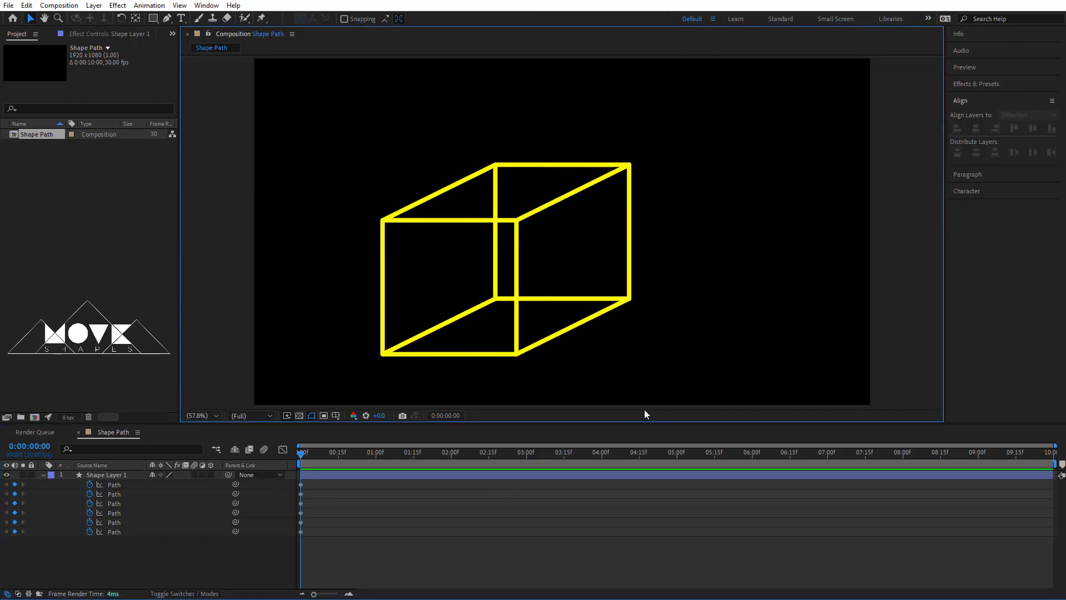
Select all cube points at the first keyframe and move the whole cube right and slightly up towards the composition's centre.
drag(302, 455, 341, 459)
click(298, 486)
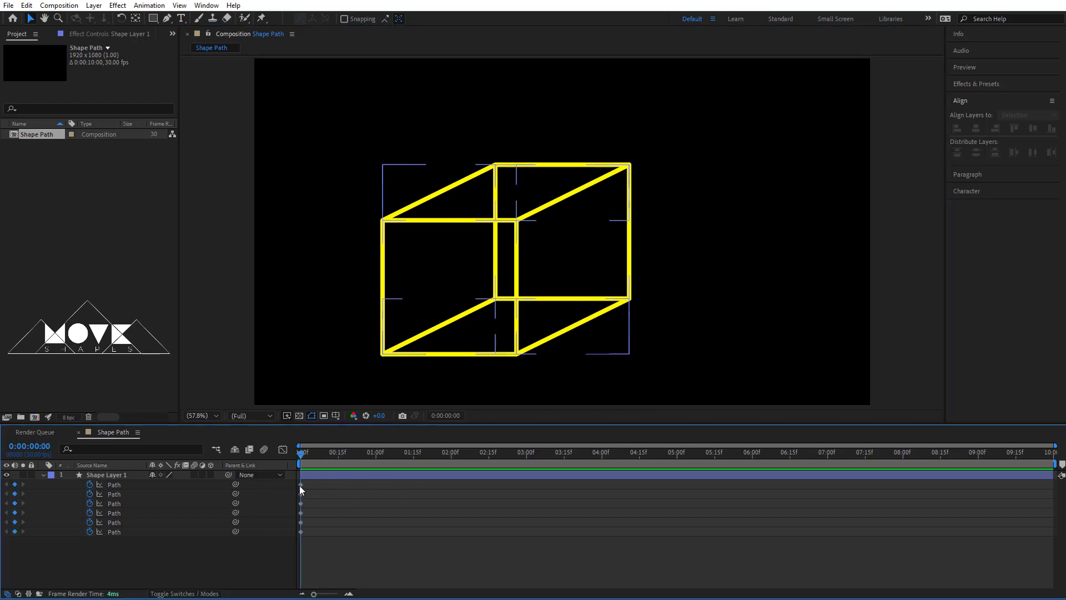
drag(698, 133, 308, 393)
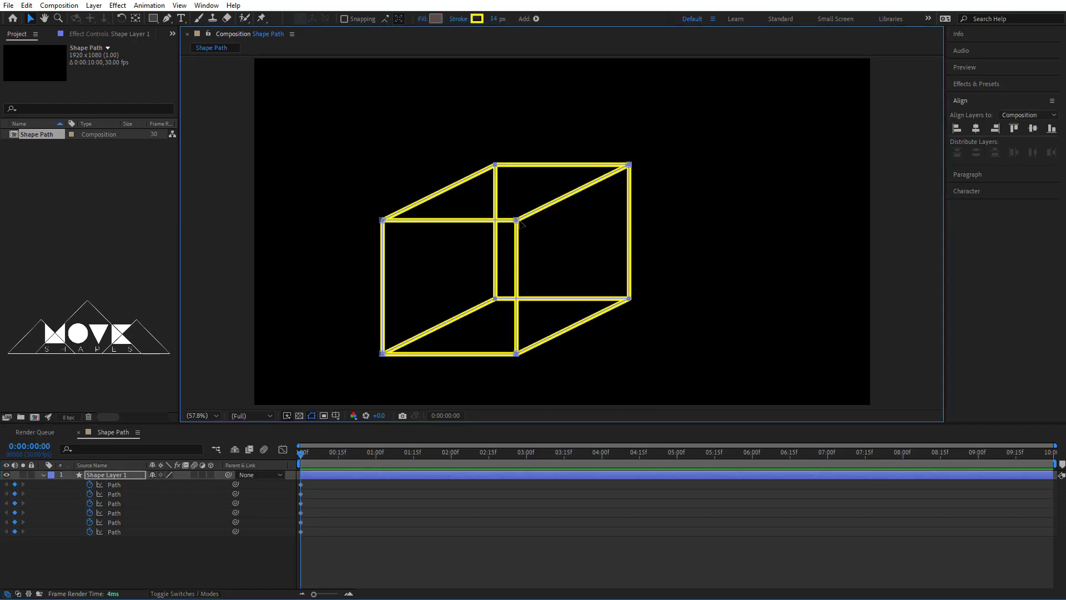
drag(540, 214, 579, 202)
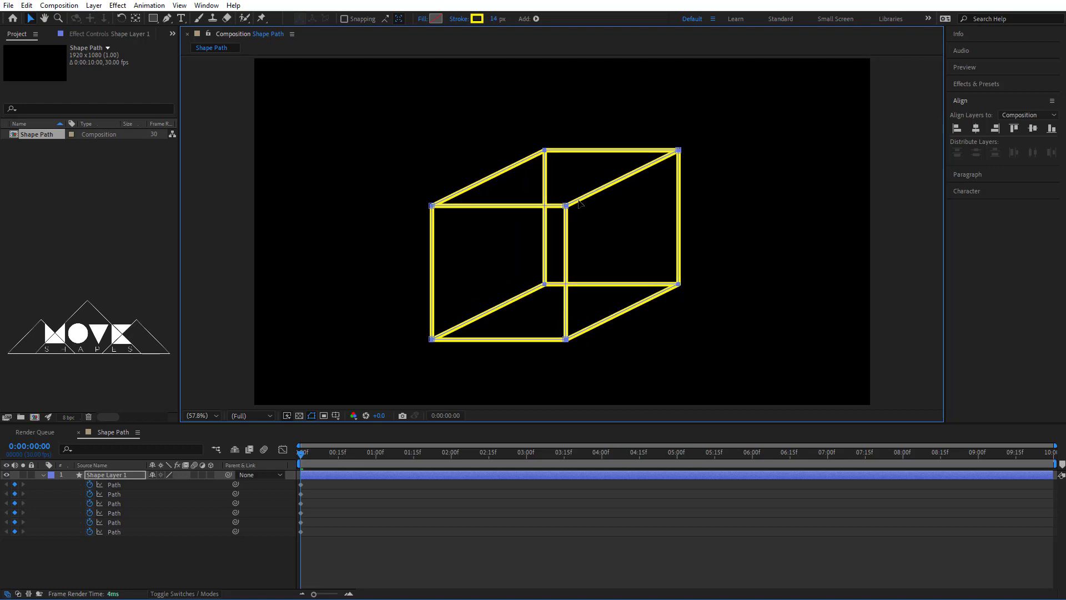
click(351, 537)
Keyframe all paths at 0:00:01:00 with the cube's front face shifted right and its back face shifted left.
drag(301, 452, 379, 456)
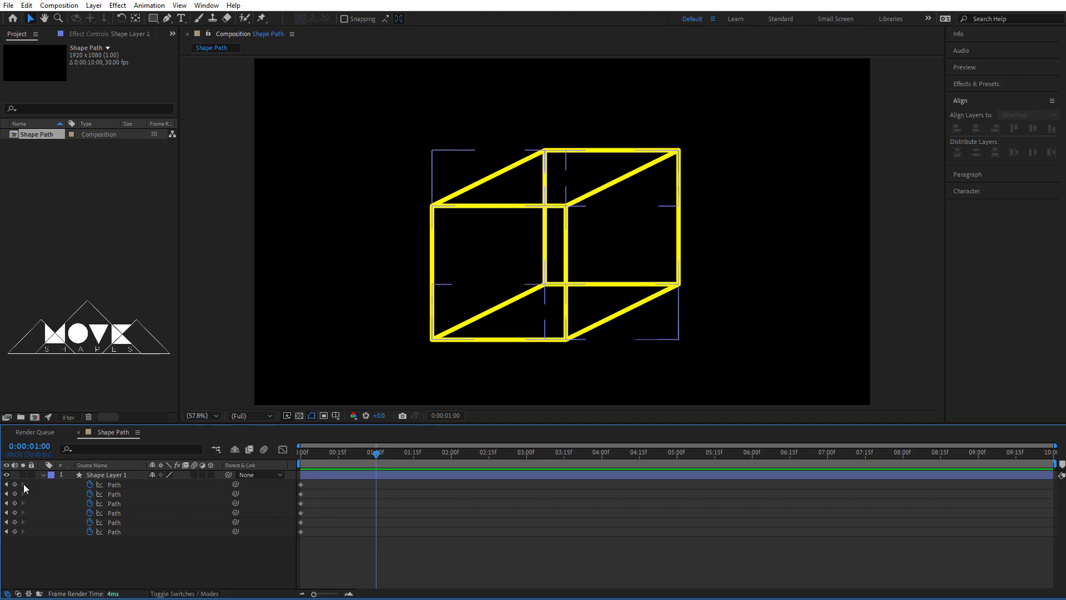
drag(15, 485, 16, 554)
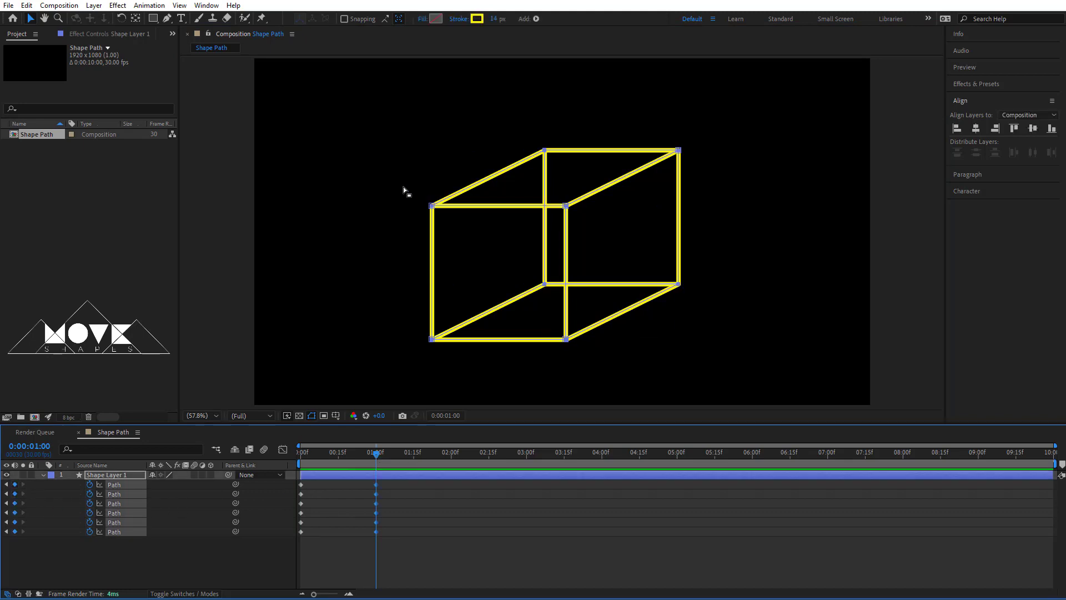
drag(403, 187, 482, 366)
drag(557, 193, 698, 341)
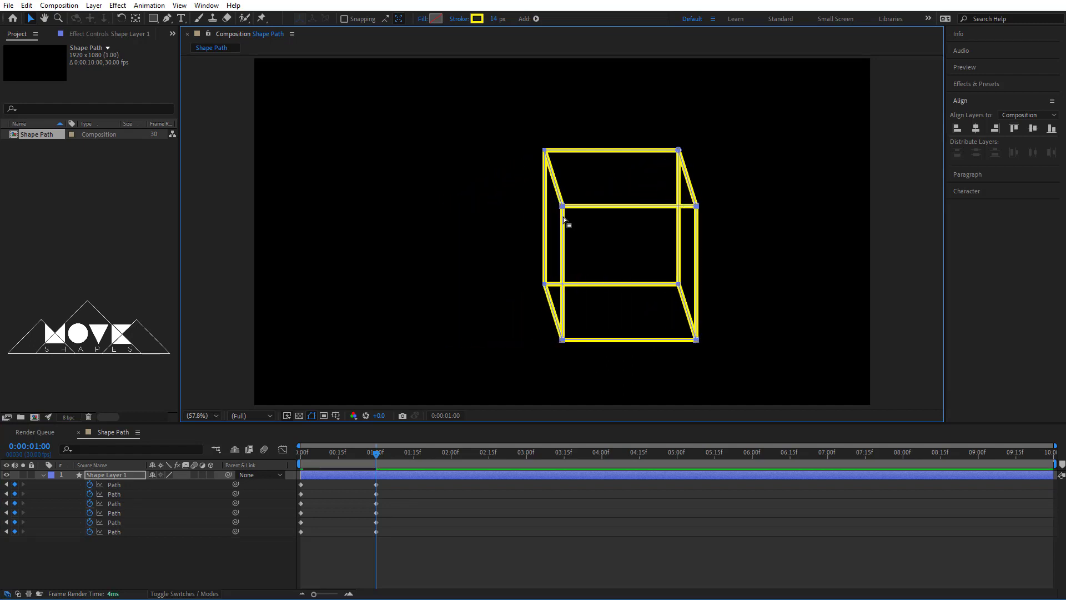
drag(546, 210, 548, 286)
drag(642, 131, 611, 286)
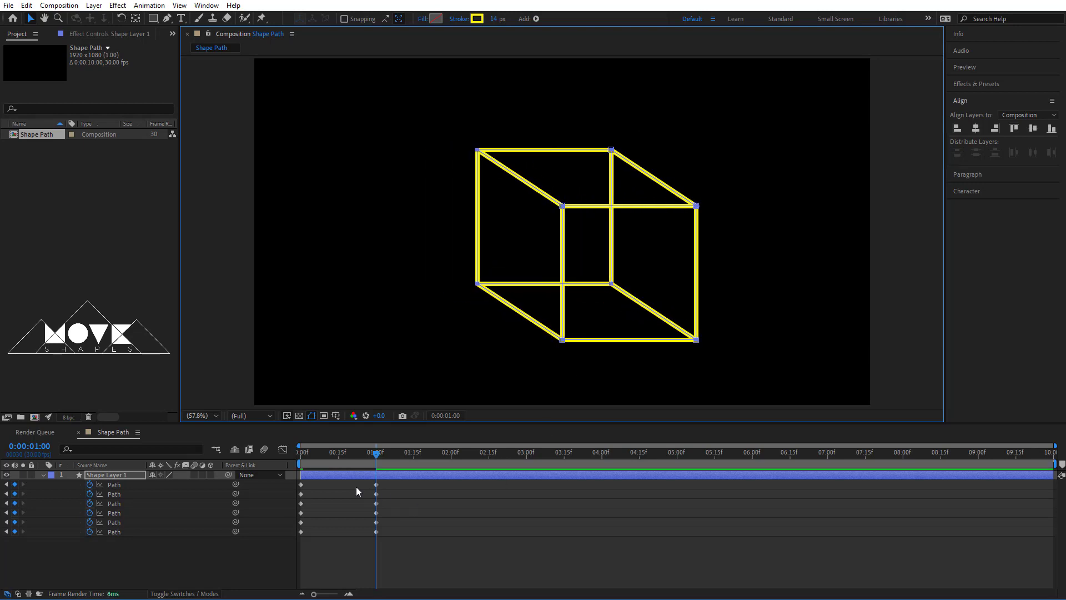
Add keyframes for all six Path properties at 0:00:02:00.
drag(375, 455, 400, 469)
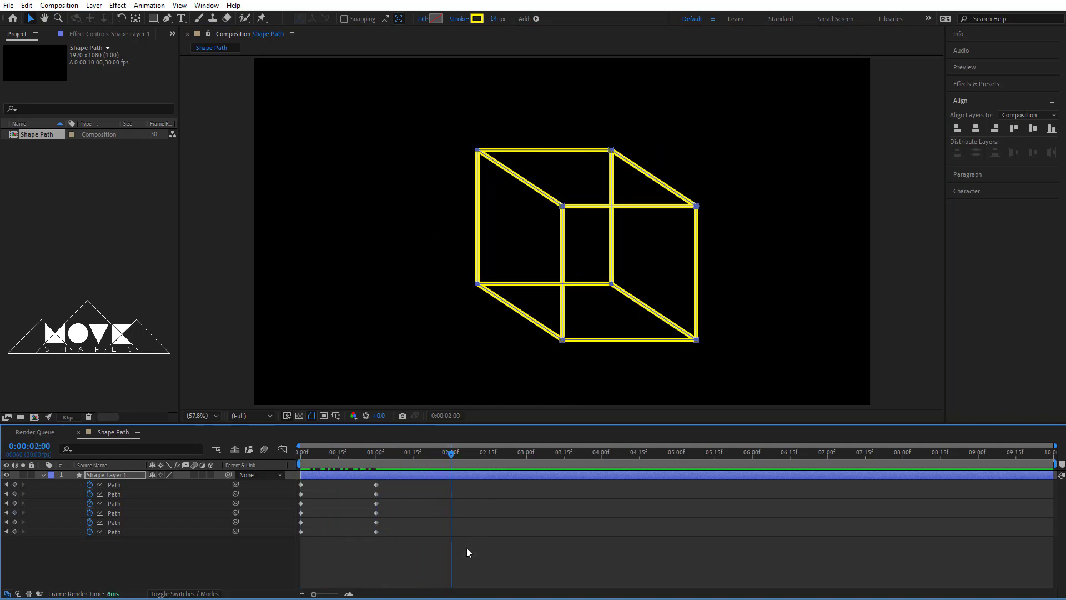
drag(15, 485, 21, 551)
click(484, 554)
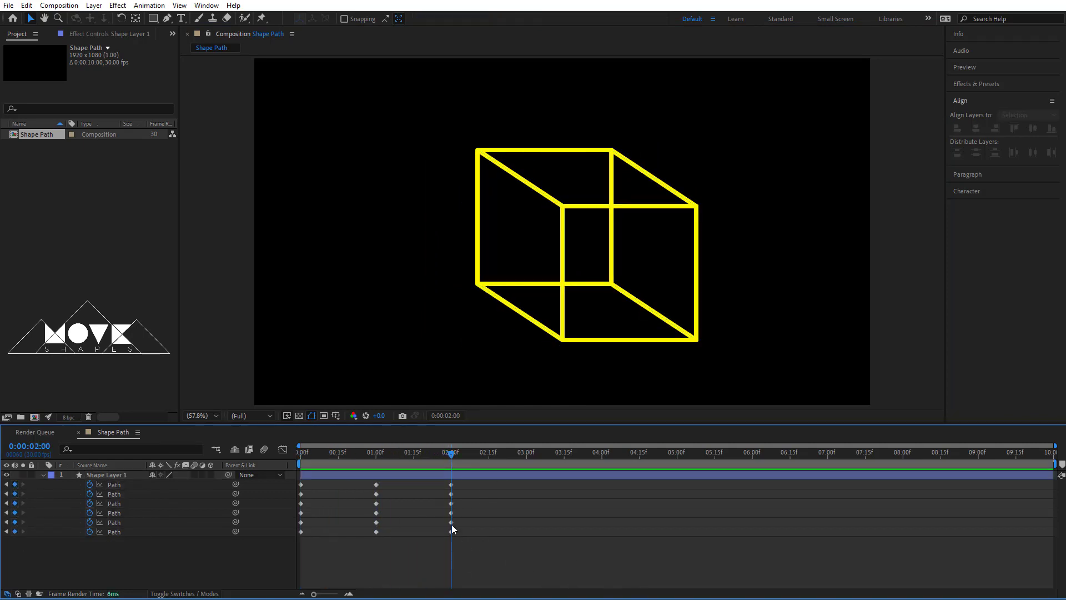
Enlarge the front face with its connected line ends at 0:00:02:00 and move it to the left of the back face.
click(451, 484)
drag(537, 174, 579, 359)
drag(741, 194, 657, 365)
double_click(696, 339)
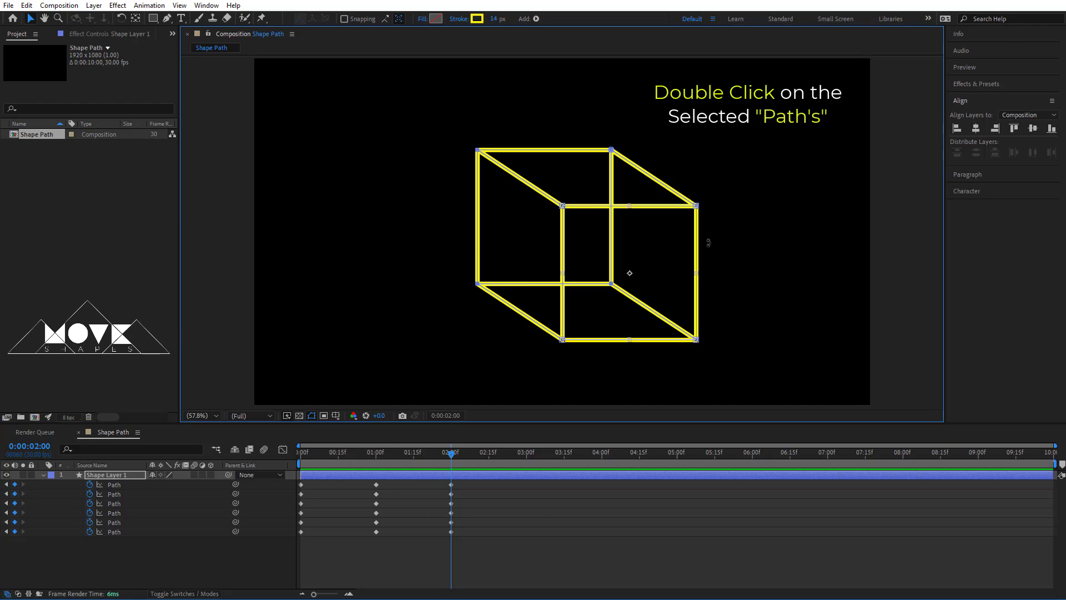
drag(698, 205, 745, 193)
drag(690, 267, 504, 261)
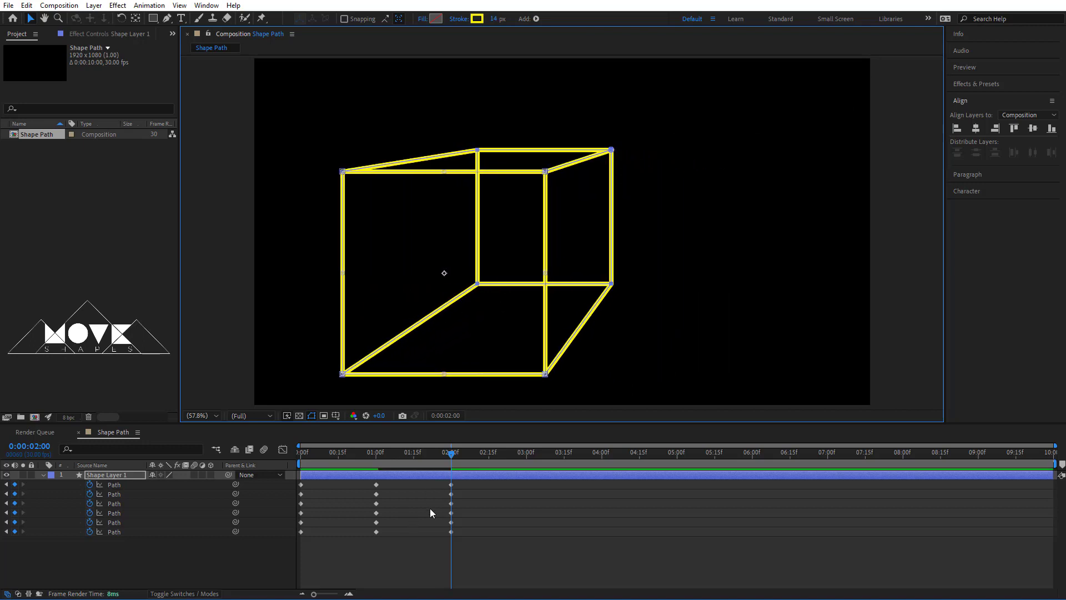
Shrink the back face with its connected line ends at 0:00:02:00 and move it to the right of the front face.
click(451, 484)
drag(452, 134, 509, 311)
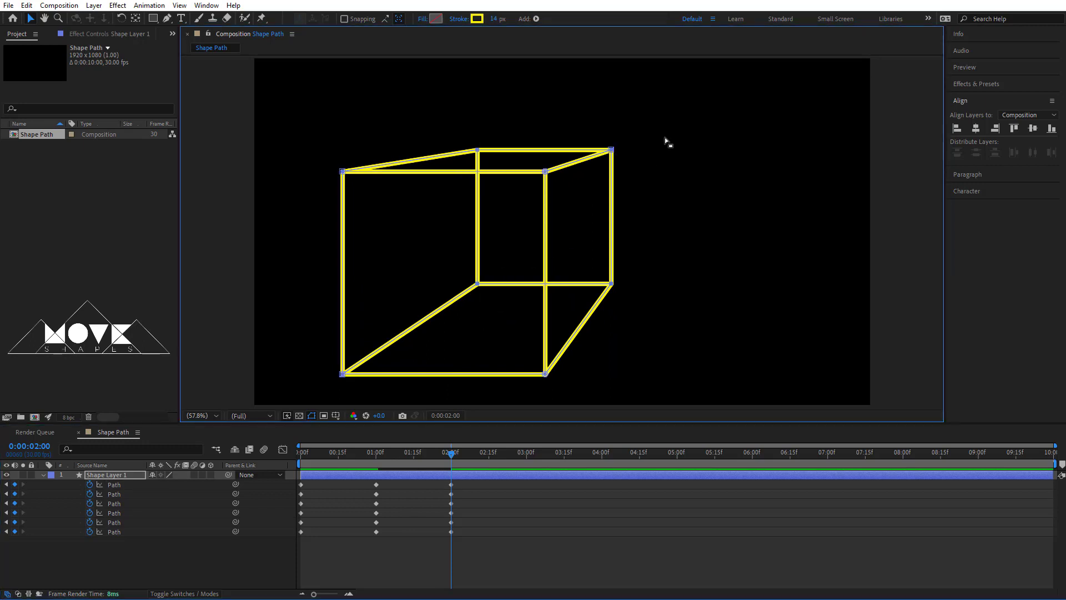
drag(657, 123, 591, 315)
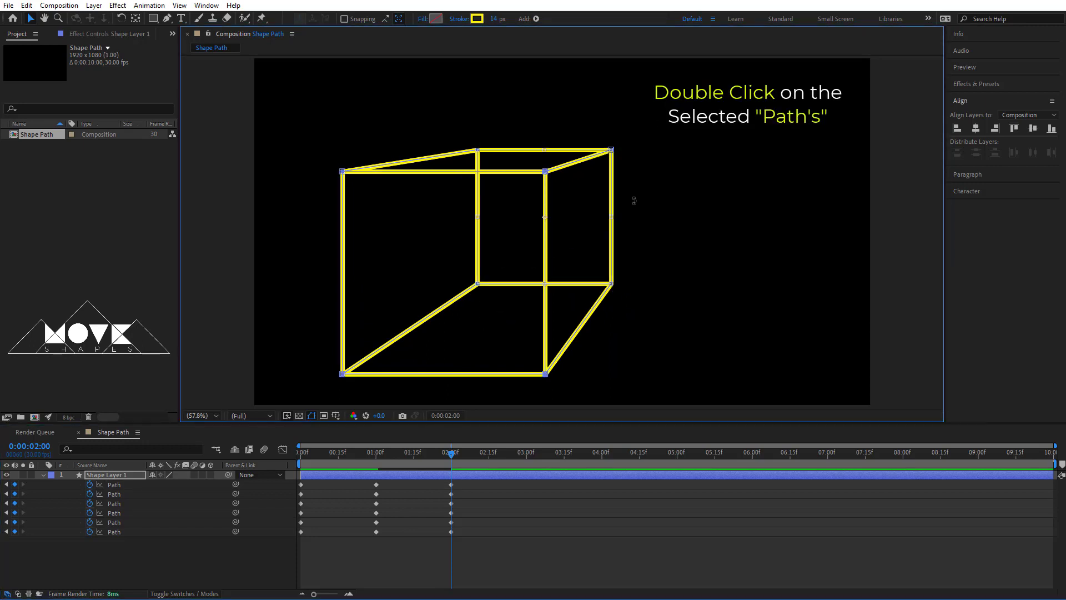
double_click(612, 150)
drag(612, 150, 675, 259)
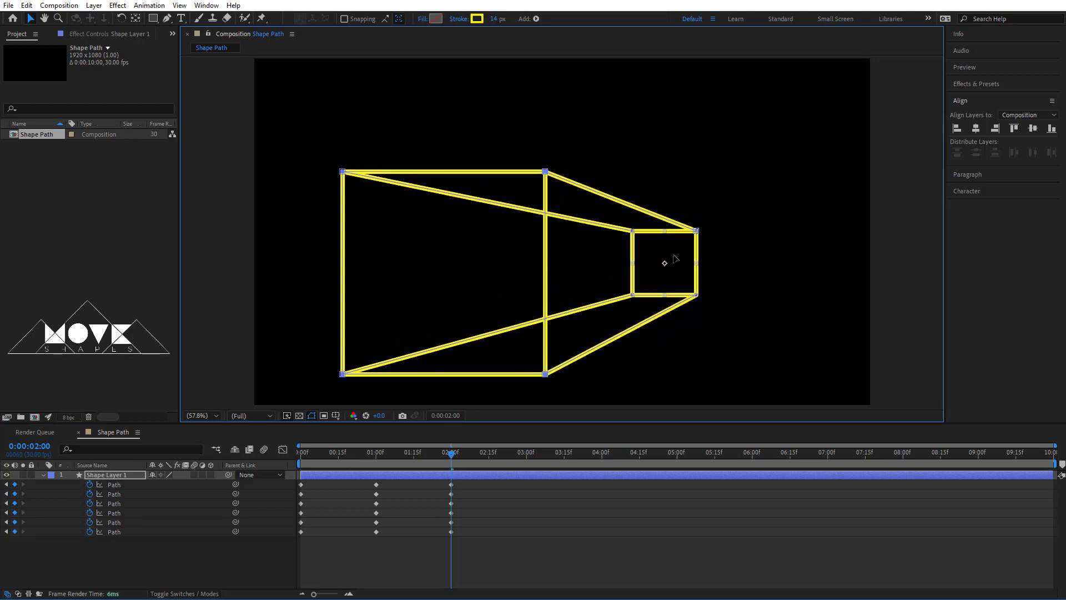
Select all cube points at 0:00:02:00 and move the whole cube up and right towards the composition's centre.
drag(800, 120, 282, 398)
drag(579, 338, 596, 338)
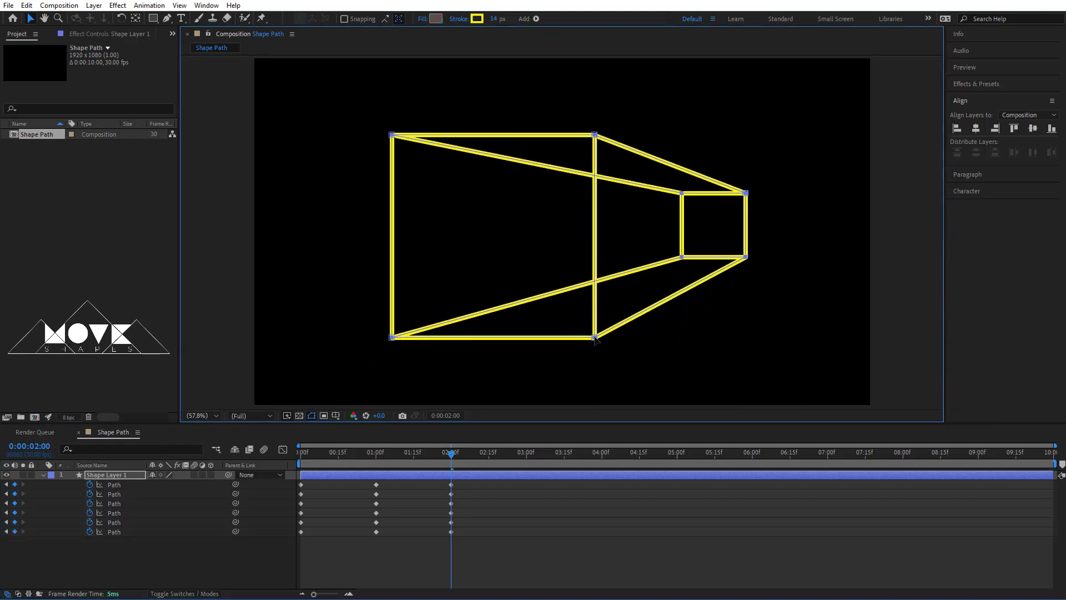
click(451, 547)
Add keyframes for all six Path properties at 0:00:03:00.
drag(438, 450, 527, 464)
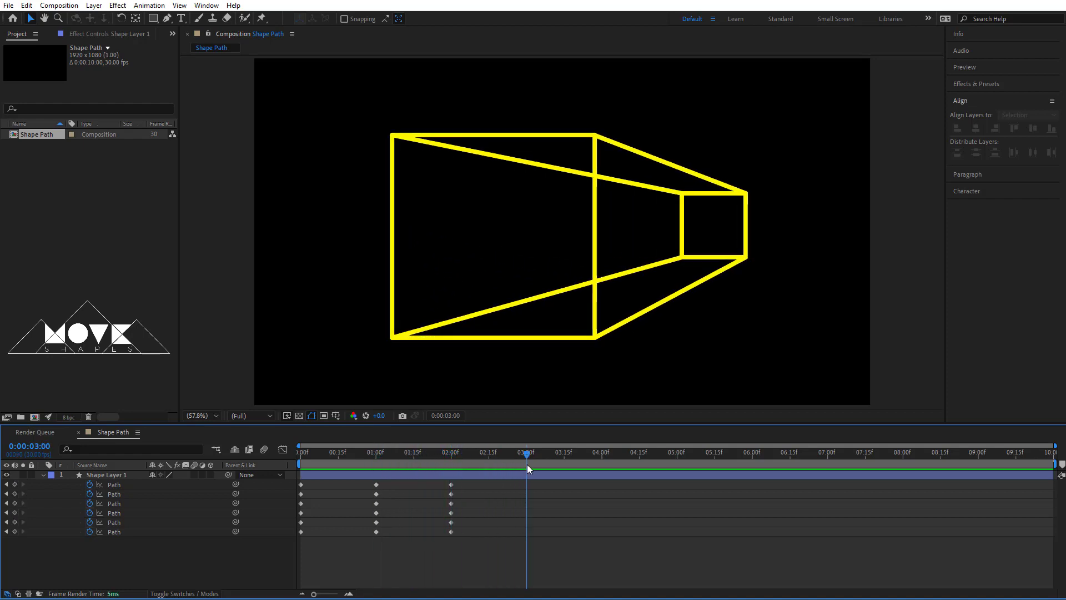
click(15, 531)
click(15, 522)
Shift the front face right at 0:00:03:00, then centre the back face inside it and enlarge the back face.
drag(343, 120, 670, 340)
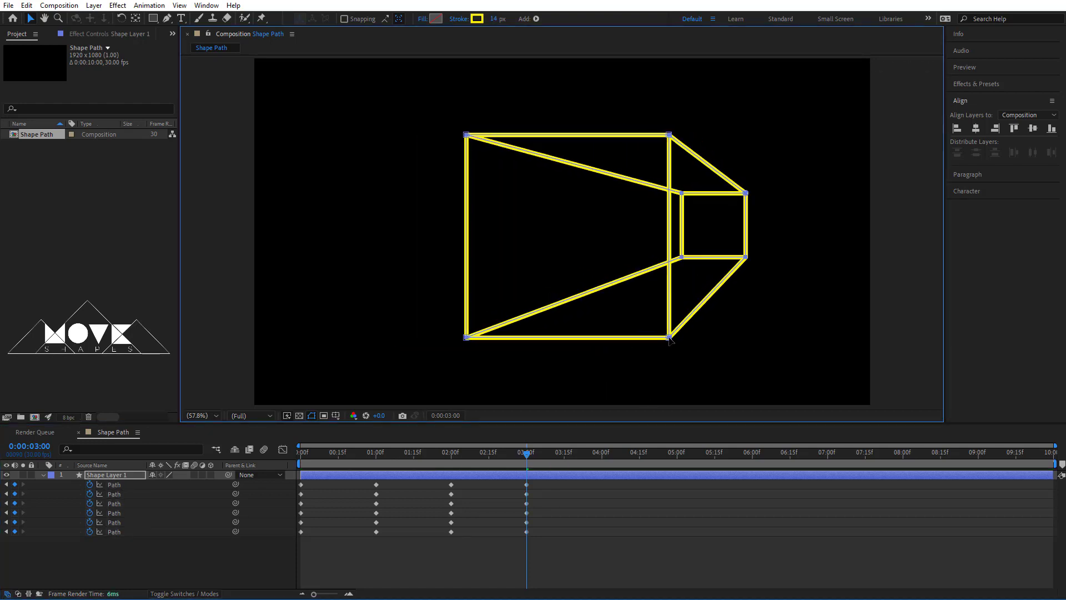
drag(784, 167, 540, 276)
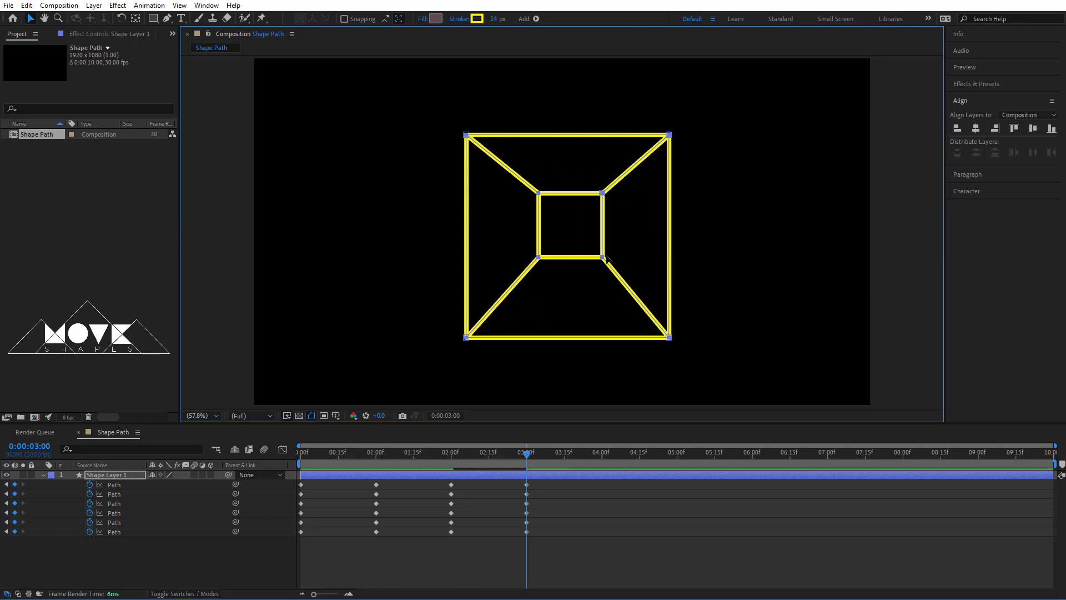
drag(607, 256, 600, 265)
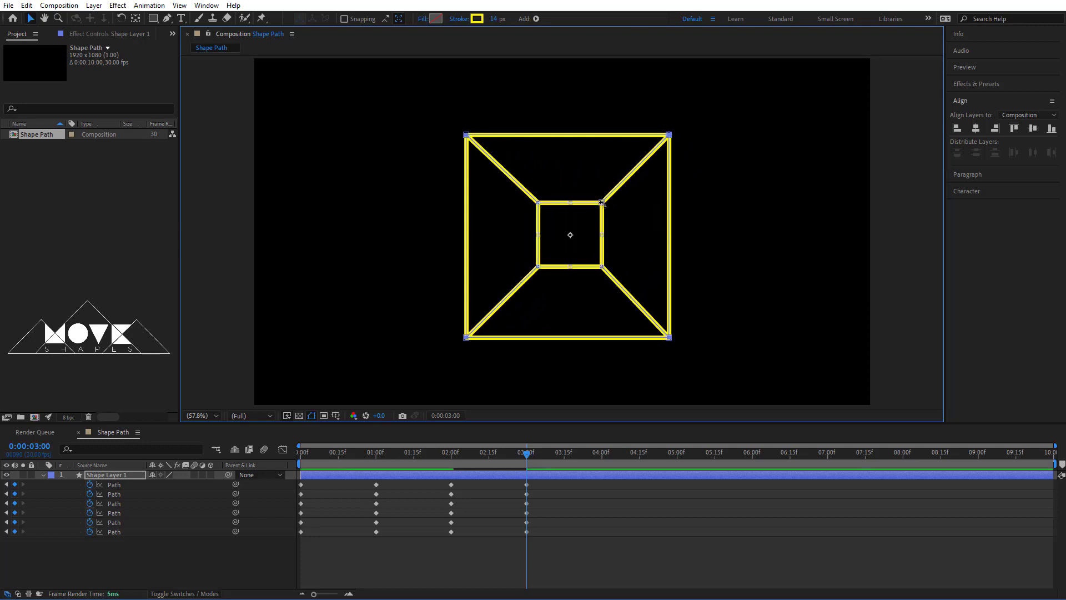
drag(621, 191, 640, 183)
drag(594, 253, 593, 255)
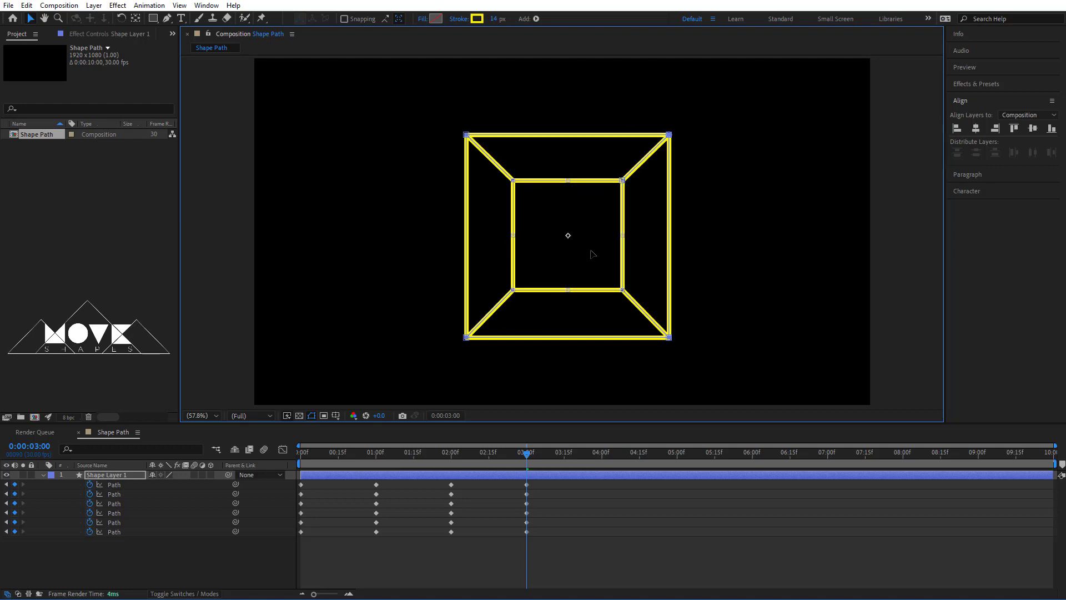
Select all cube points at 0:00:03:00 and scale the whole cube down proportionally.
click(527, 484)
drag(710, 102, 388, 405)
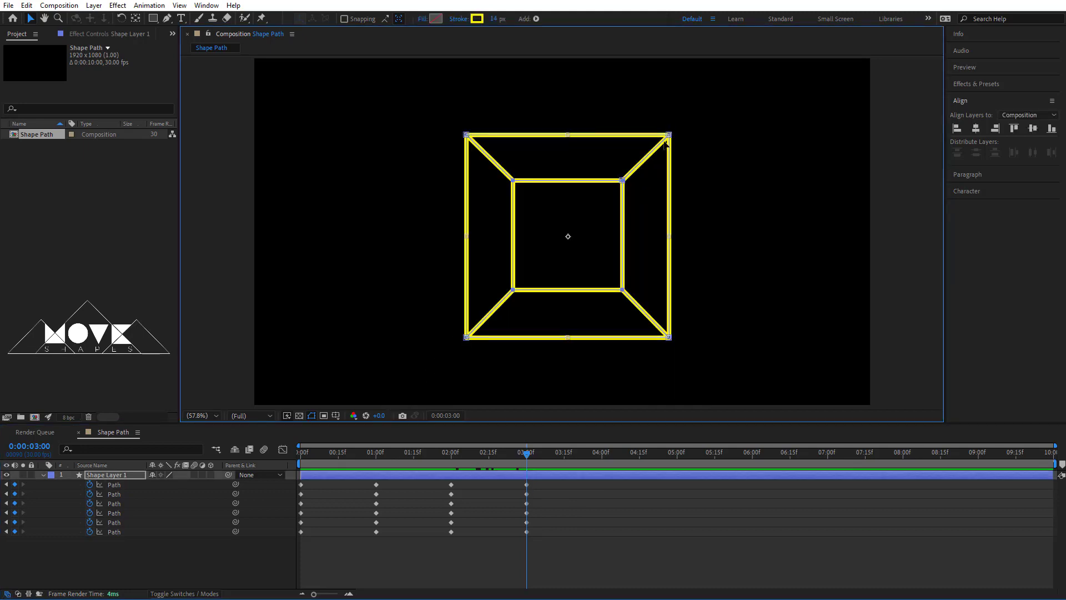
drag(666, 144, 647, 159)
scroll(674, 234, up, 3)
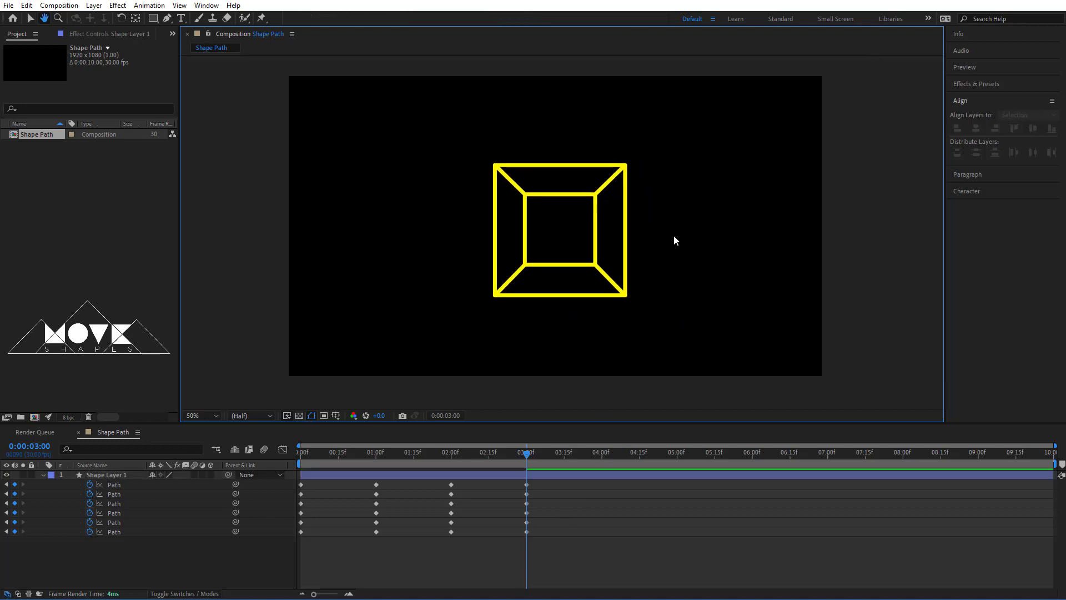
Copy the first keyframes of all six Path properties and paste them at 0:00:04:00.
click(405, 469)
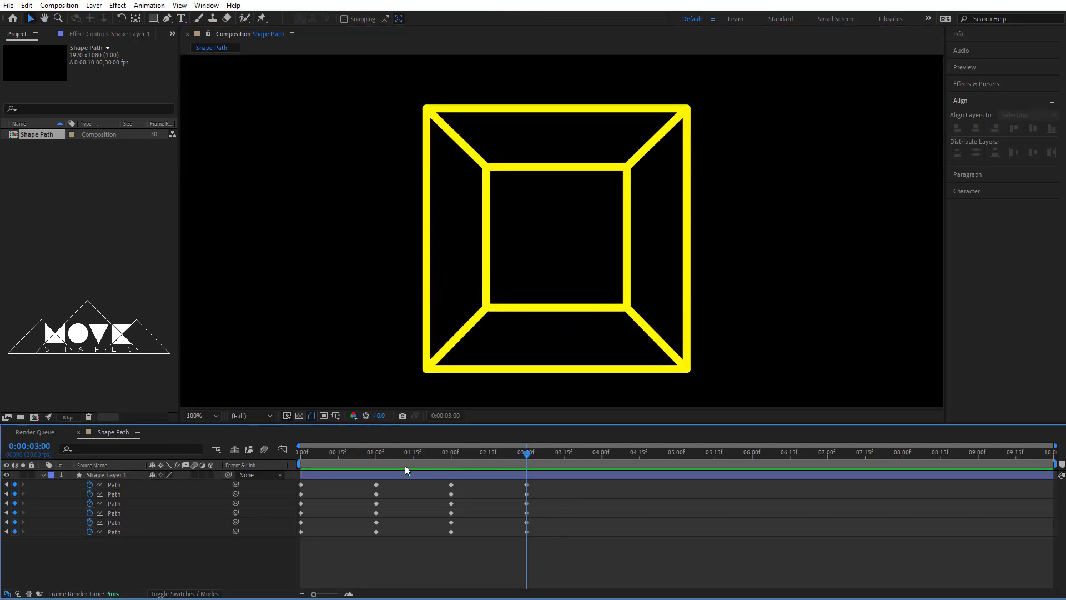
drag(303, 463, 603, 451)
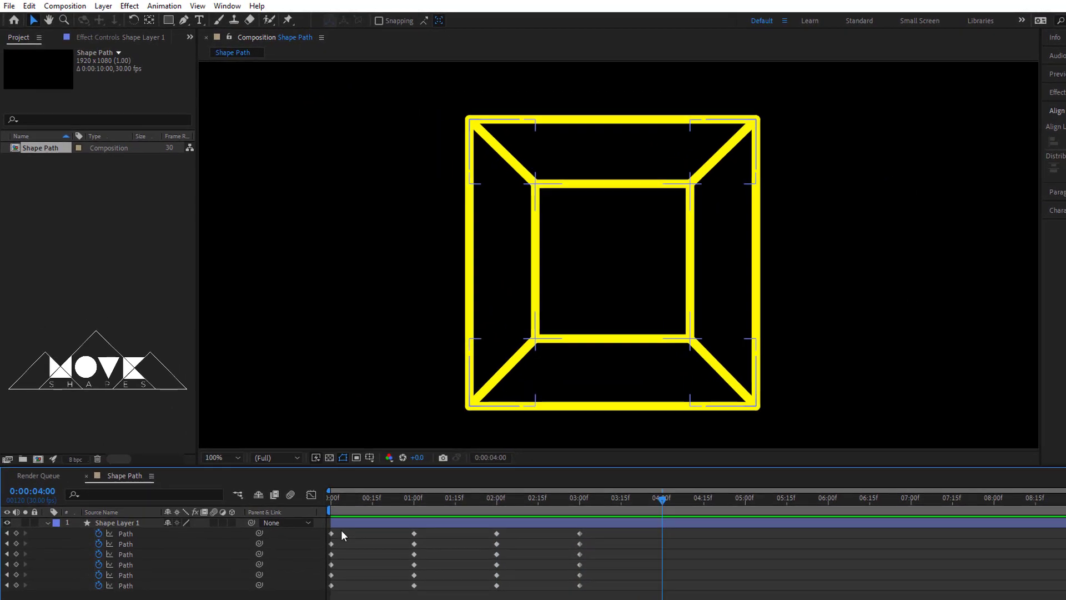
drag(308, 481, 292, 541)
drag(322, 594, 323, 595)
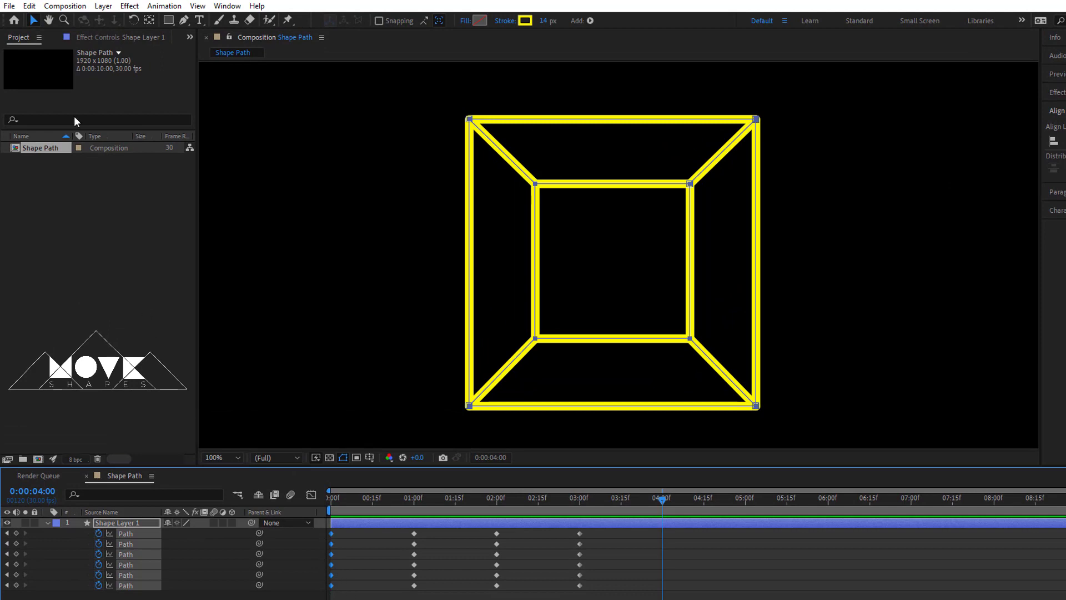
click(29, 6)
click(59, 82)
click(29, 6)
click(74, 131)
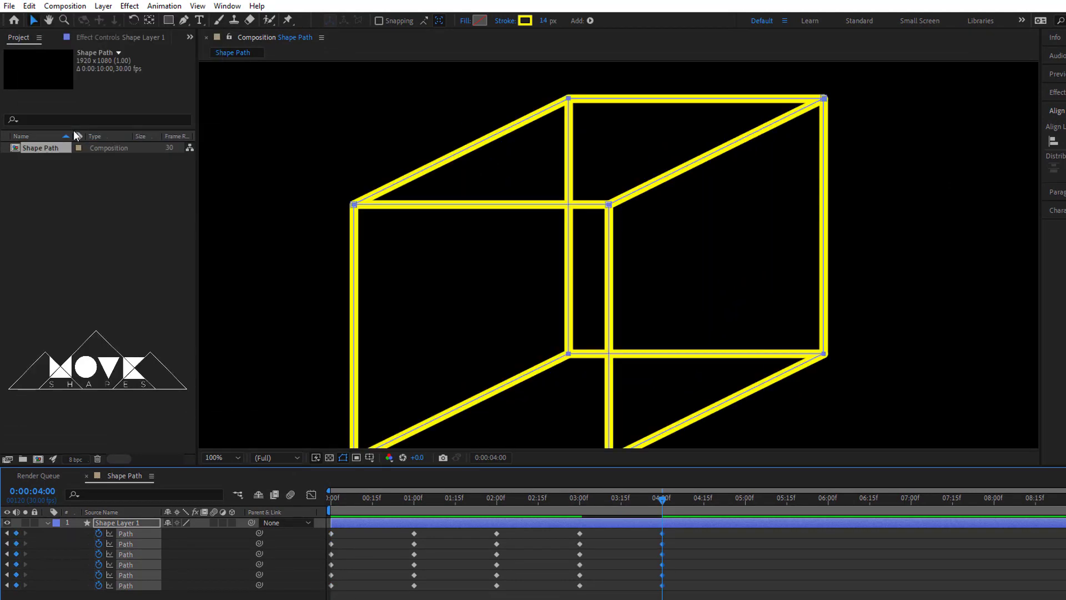
Move the front face's corner points close to the back face's corners at 0:00:04:00.
click(228, 457)
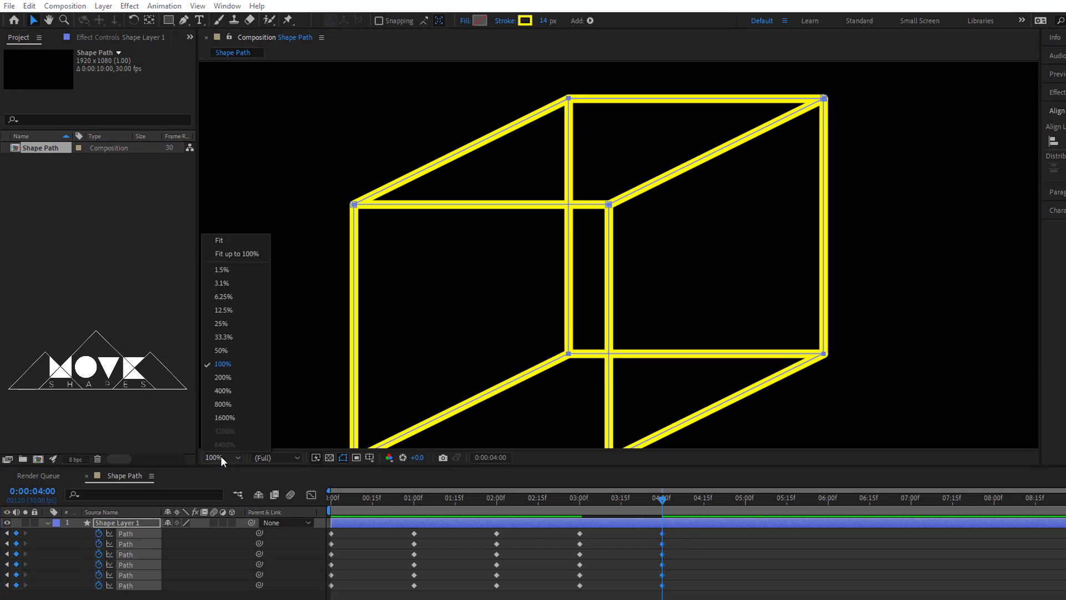
click(224, 241)
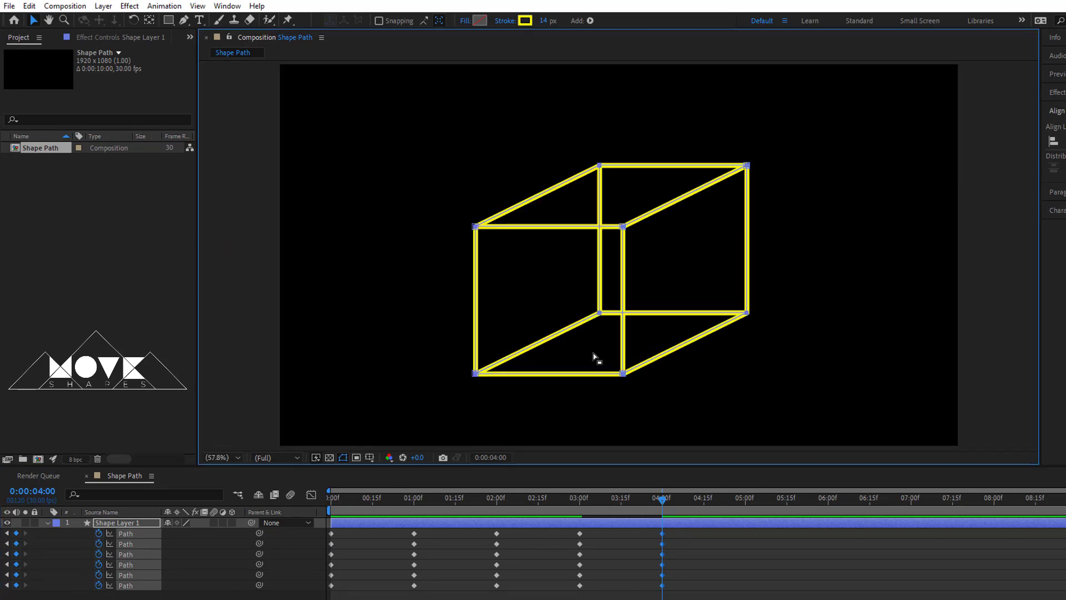
click(662, 533)
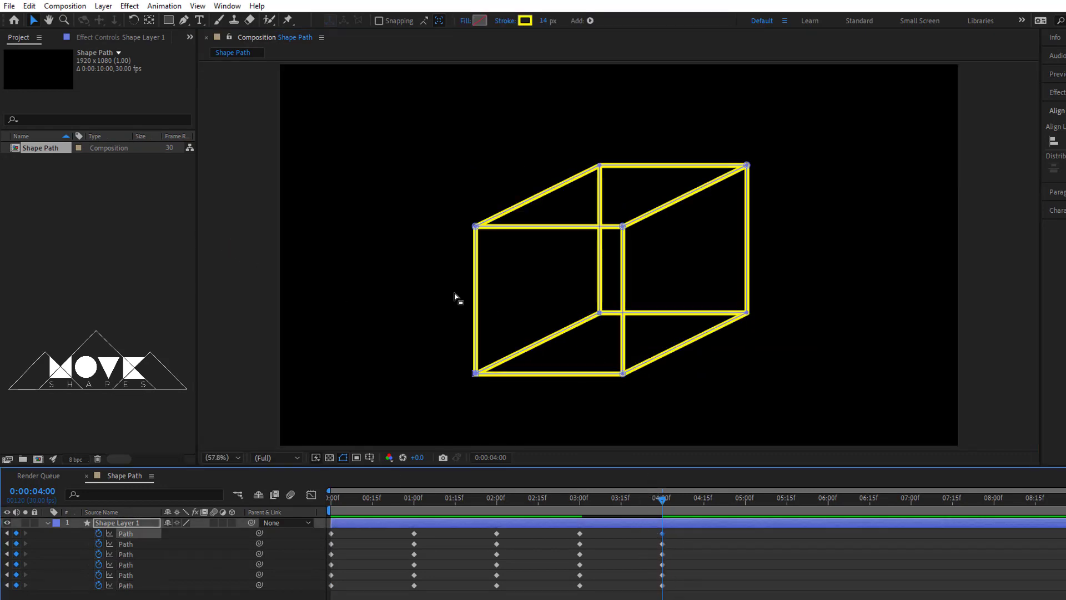
drag(423, 223, 534, 417)
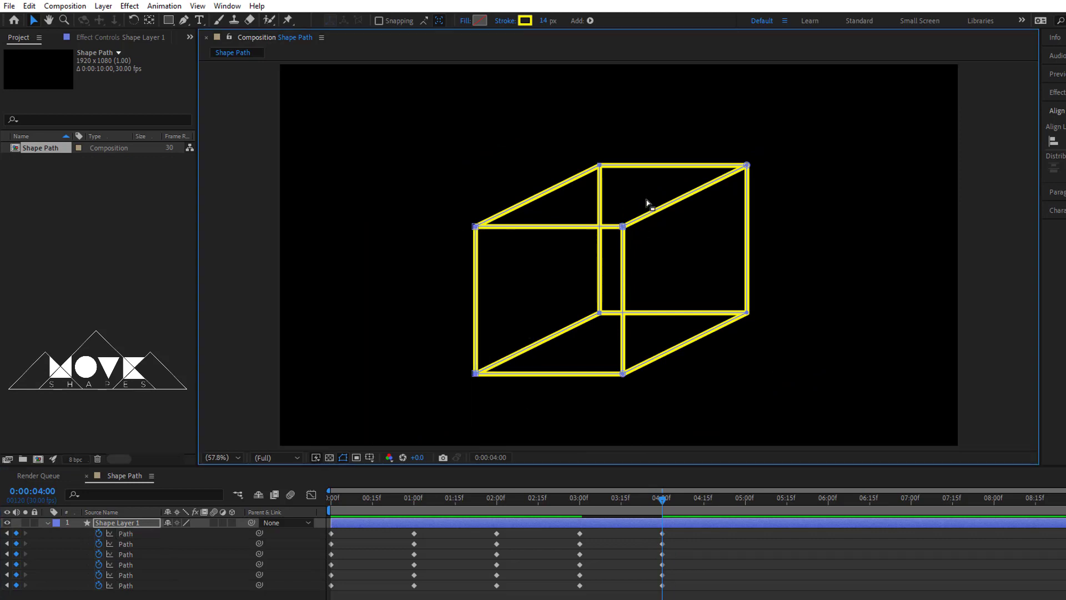
drag(647, 202, 737, 331)
Align the front face's corners exactly with the back face's corners so the cube collapses into a flat square.
scroll(774, 212, up, 2)
drag(832, 158, 446, 433)
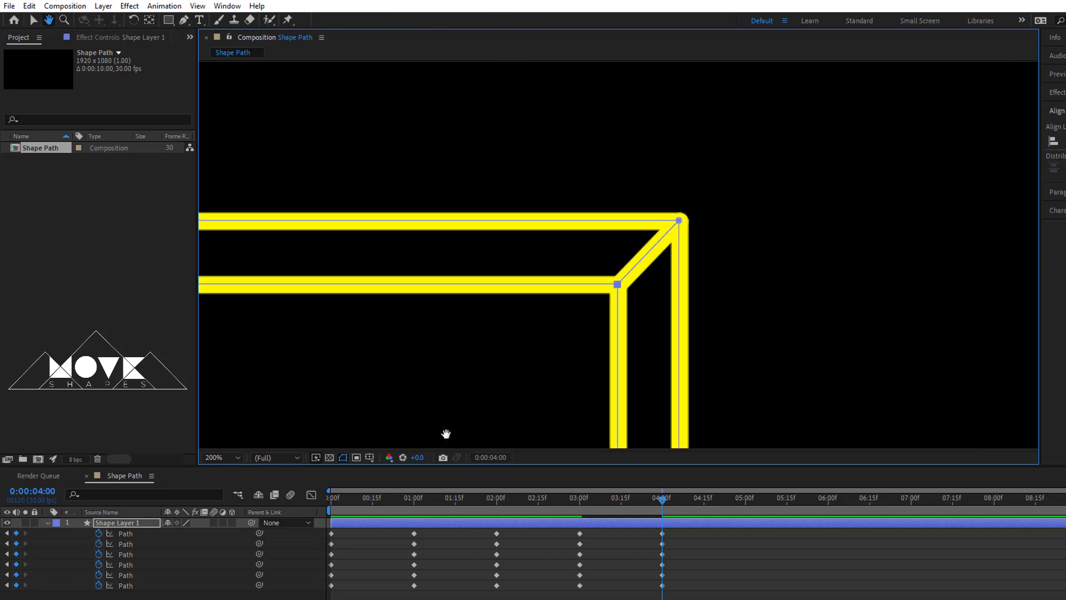
scroll(625, 317, up, 3)
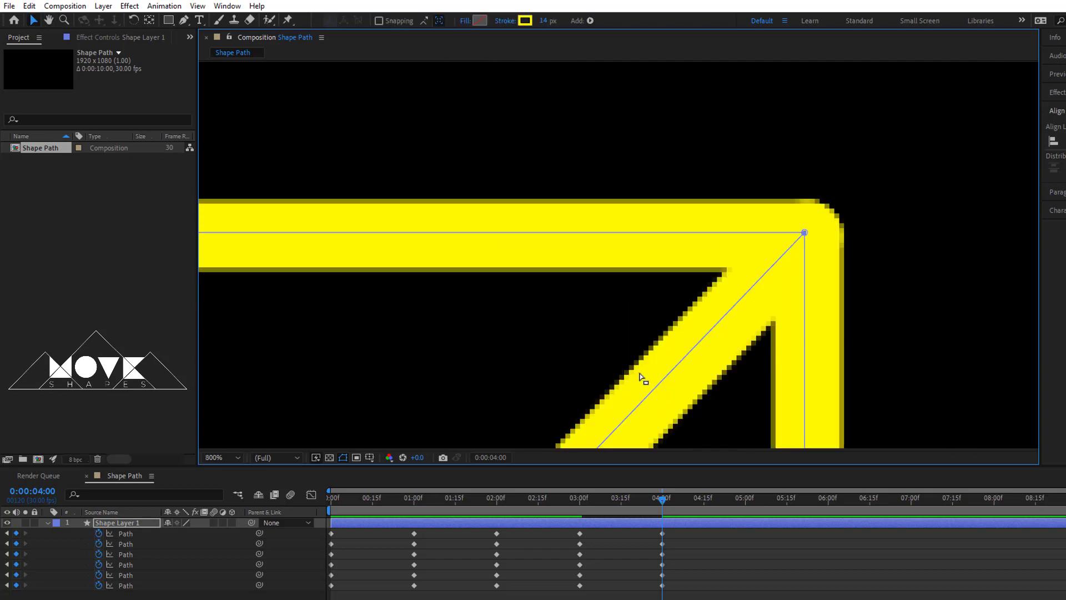
drag(640, 377, 627, 271)
drag(548, 381, 794, 130)
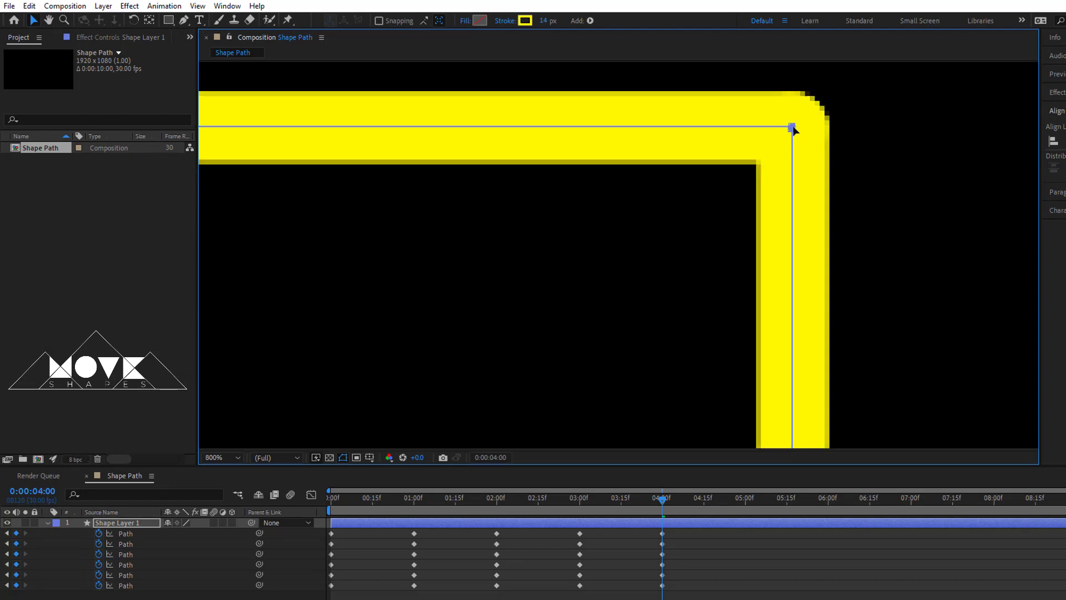
click(227, 457)
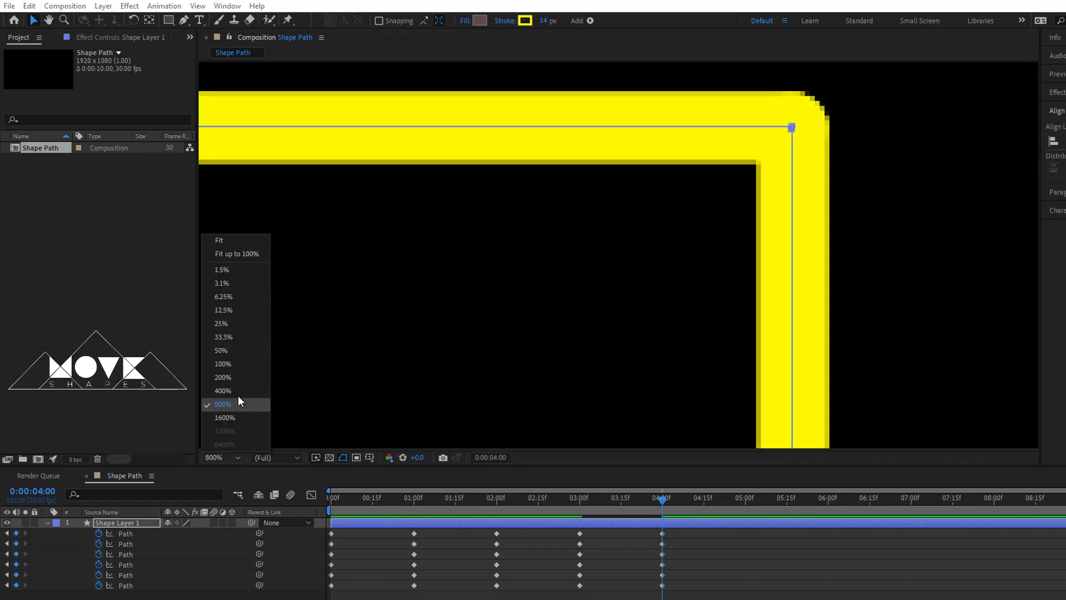
click(229, 368)
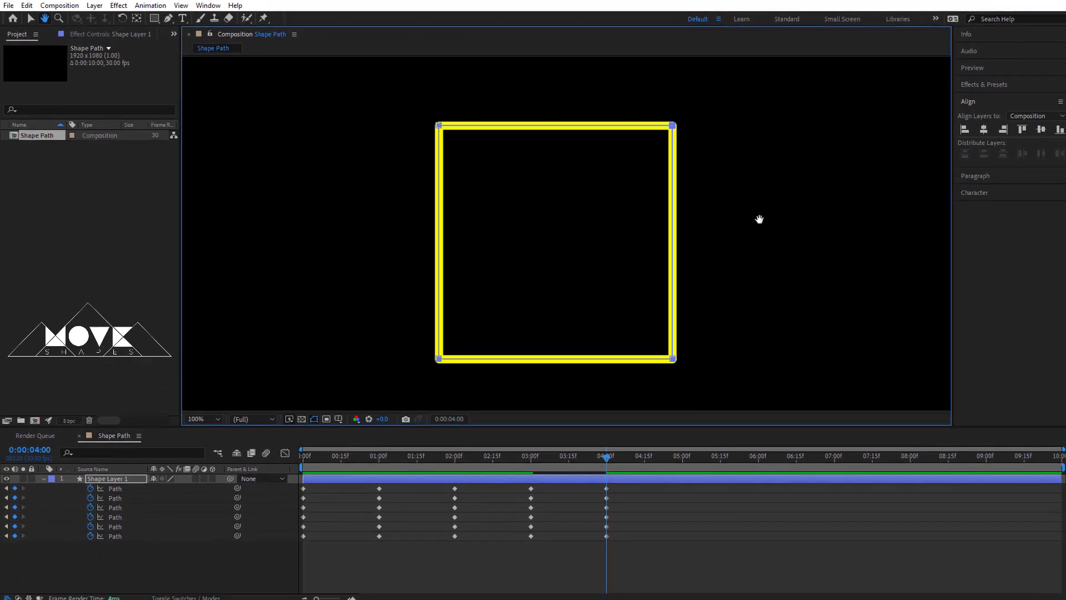
Move the flat square left and slightly down to the composition's centre at 0:00:04:00.
mouse_move(597, 454)
mouse_down()
mouse_move(485, 482)
mouse_move(601, 487)
mouse_move(534, 494)
mouse_move(528, 481)
mouse_move(568, 459)
mouse_move(602, 468)
mouse_up()
scroll(627, 308, down, 2)
click(602, 484)
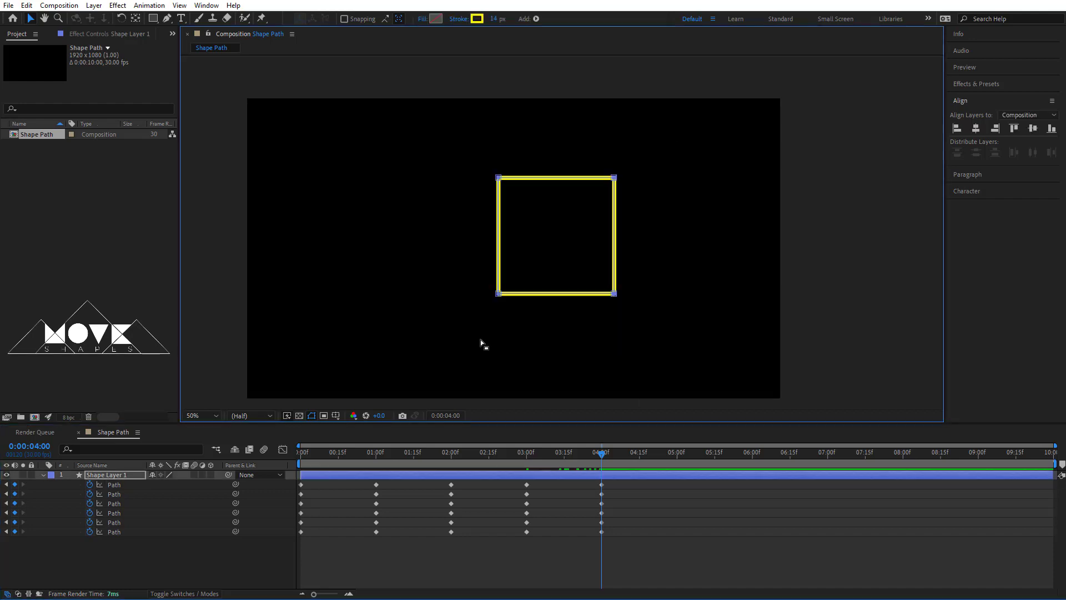
drag(613, 294, 579, 309)
Select all cube points at 0:00:03:00 and nudge the whole cube into the composition's centre.
mouse_move(525, 465)
mouse_down()
mouse_move(508, 466)
mouse_move(526, 466)
mouse_up()
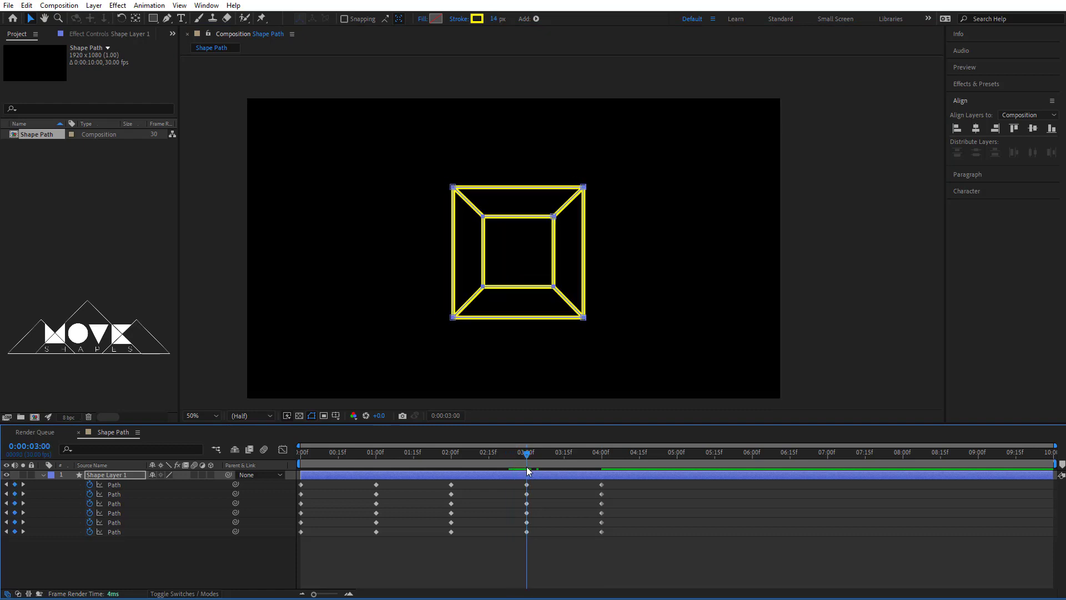
drag(616, 160, 361, 397)
mouse_move(532, 281)
mouse_down()
mouse_move(520, 281)
mouse_move(535, 285)
mouse_up()
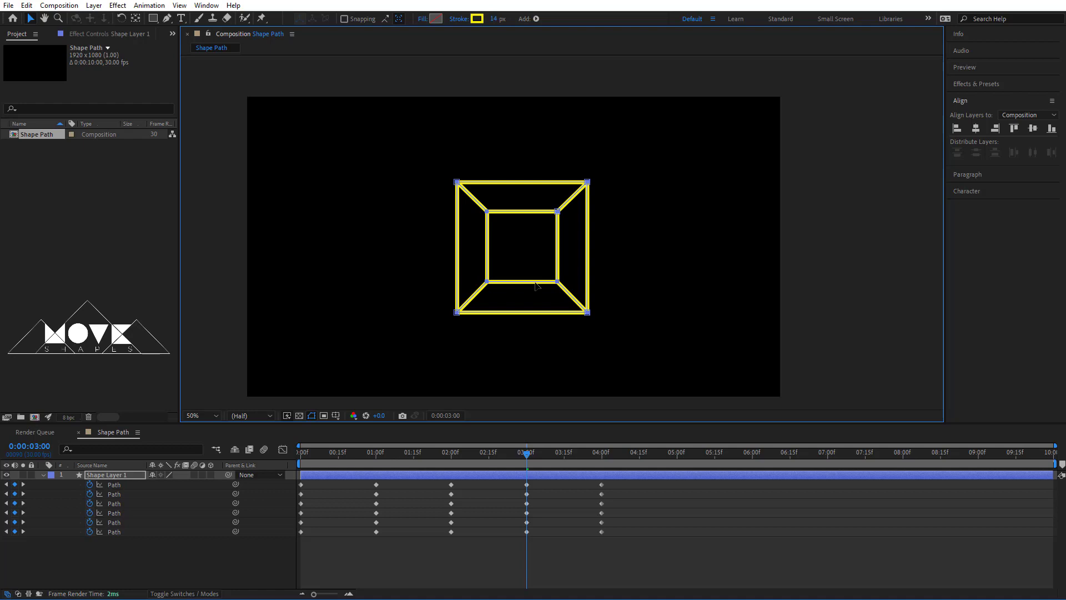
click(552, 565)
Enlarge the flat square proportionally about its centre at 0:00:04:00.
drag(526, 465, 602, 476)
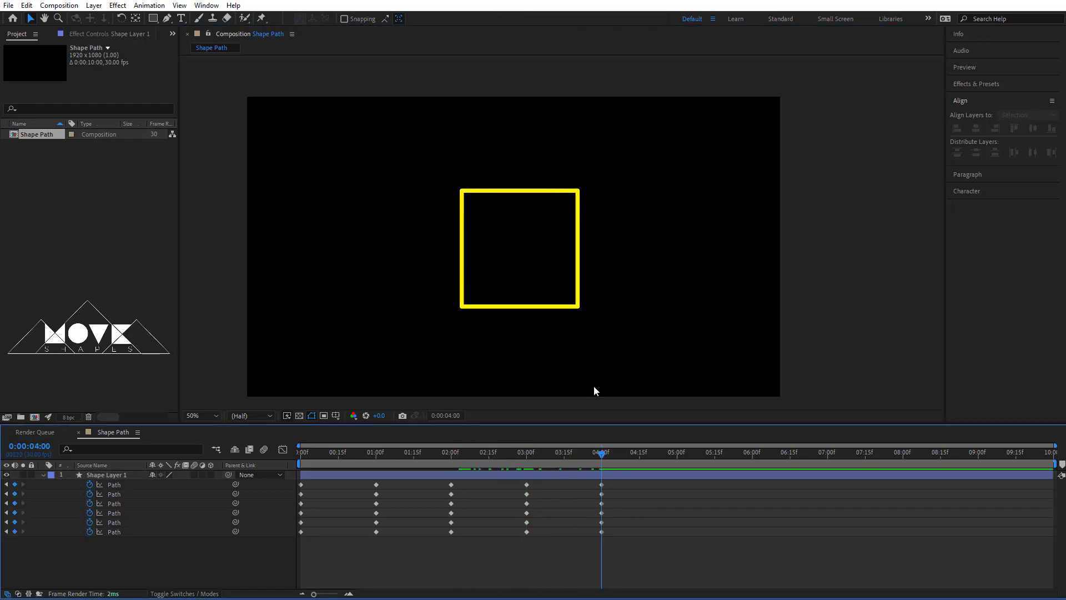
click(604, 475)
drag(611, 167, 399, 321)
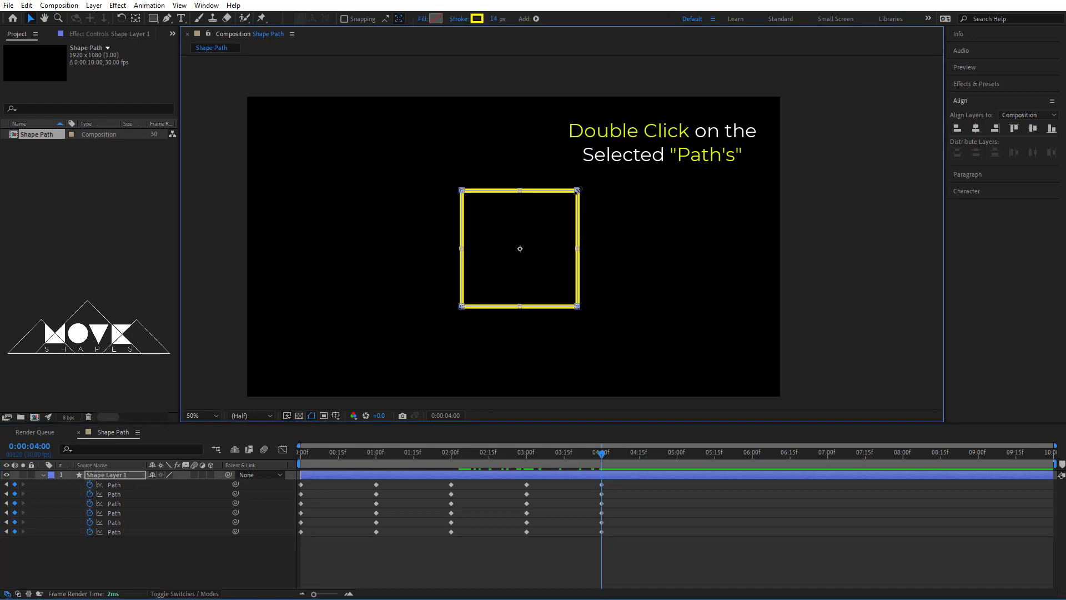
drag(578, 190, 631, 163)
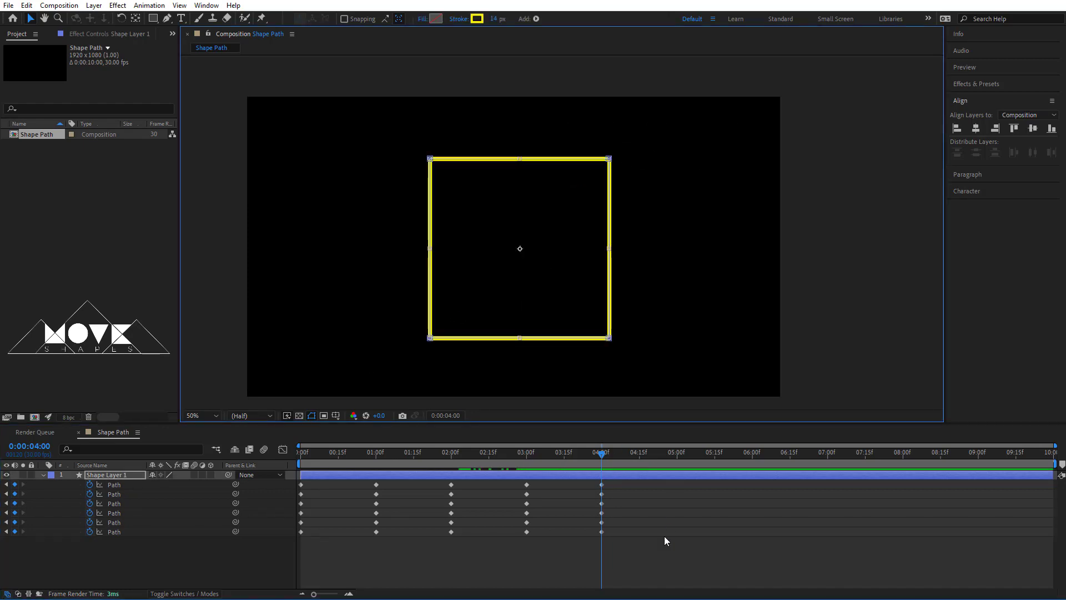
click(664, 541)
Copy the first keyframes of all six Path properties and paste them at 0:00:05:00.
drag(587, 462, 678, 468)
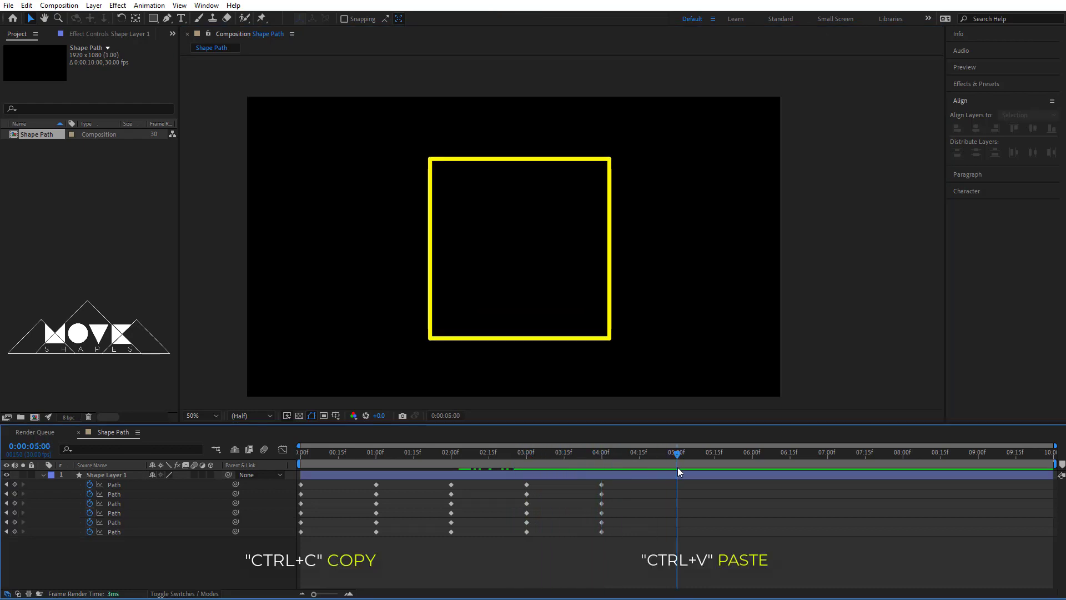
drag(333, 543, 292, 472)
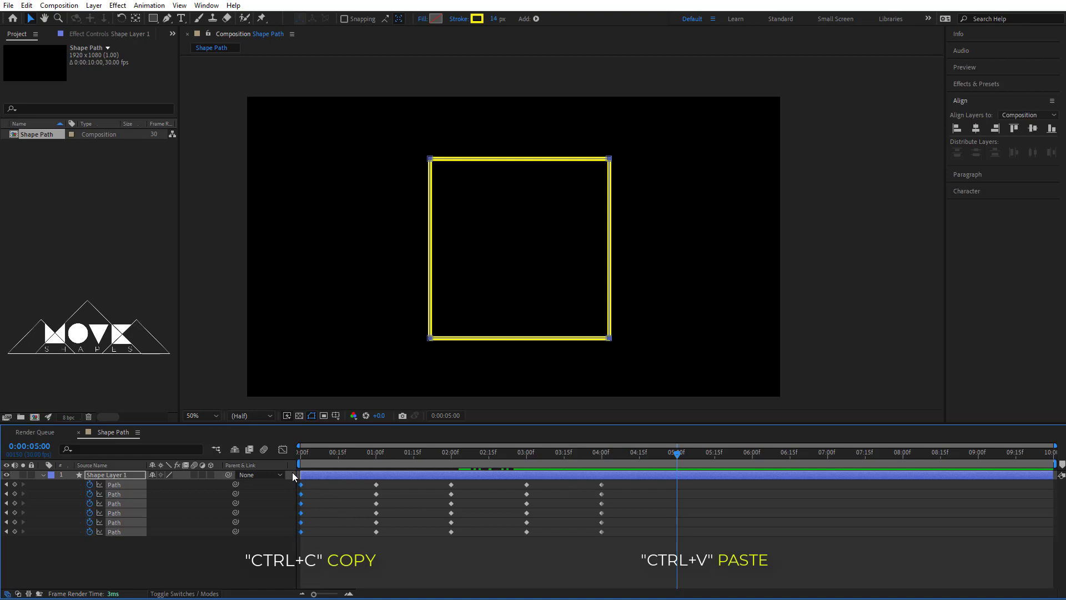
key(ctrl+c)
key(ctrl+v)
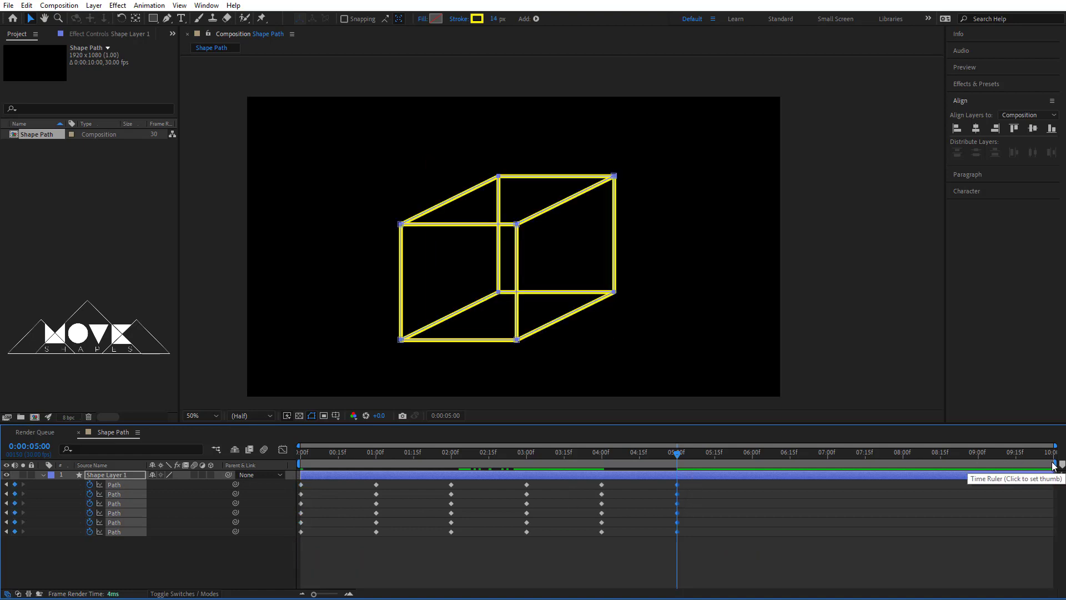
End the work area at 0:00:05:00 and apply Easy Ease to all Path keyframes.
mouse_move(1053, 466)
mouse_down()
mouse_move(688, 483)
mouse_move(271, 565)
mouse_up()
right_click(376, 530)
mouse_move(489, 522)
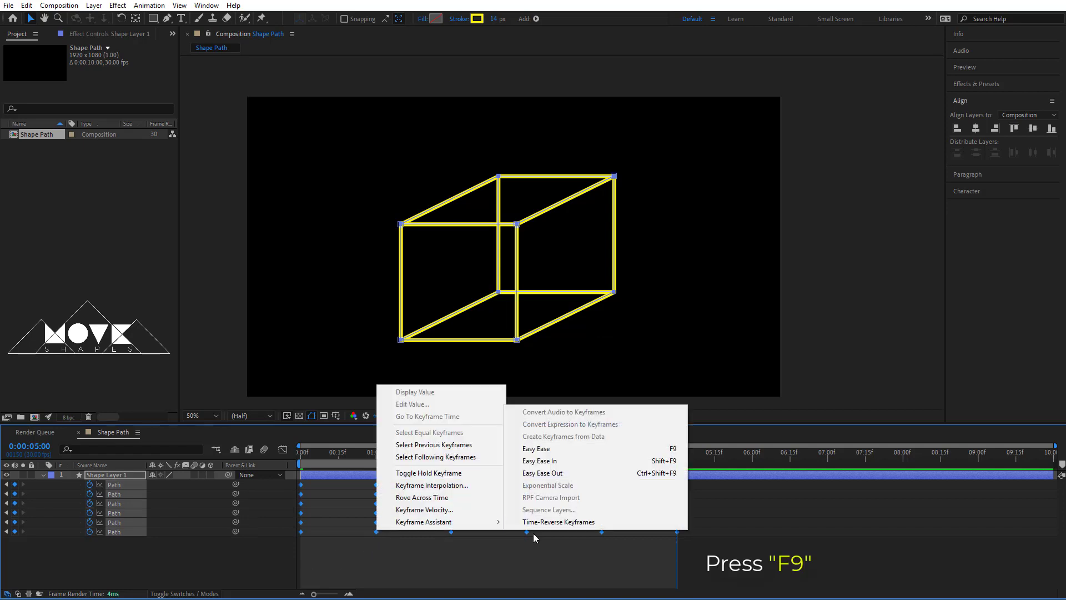
click(675, 449)
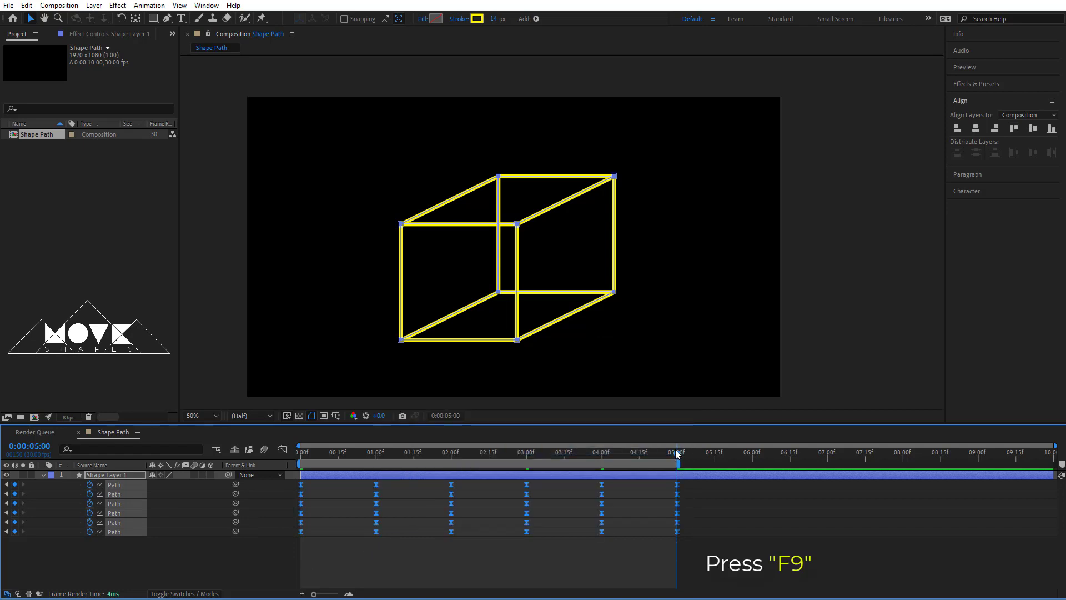
Lengthen the influence handles of all Path keyframes in the speed graph to strengthen the easing.
click(282, 452)
drag(517, 561, 295, 571)
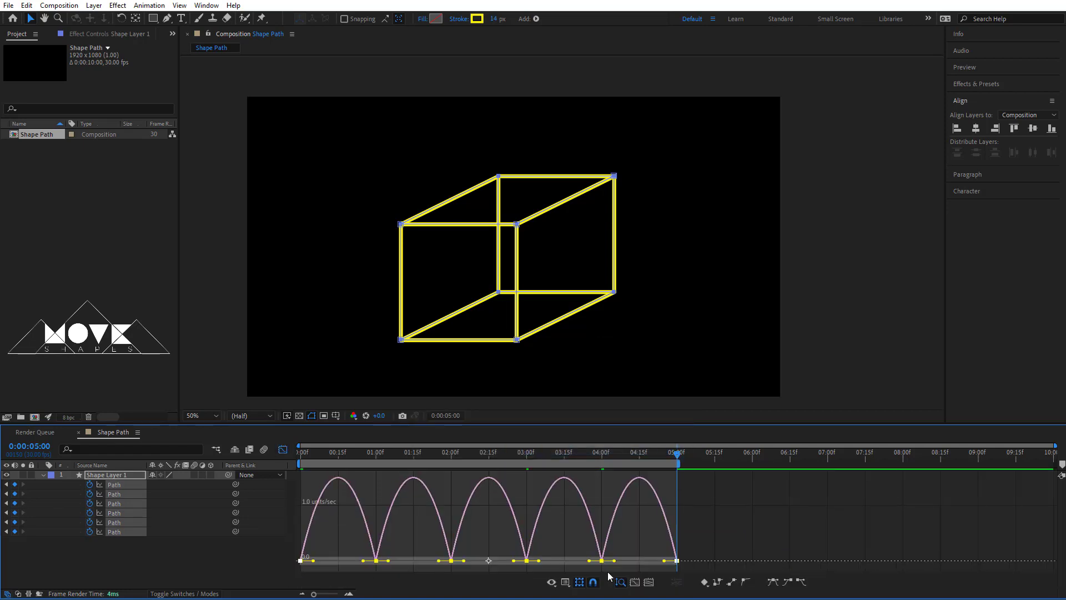
drag(664, 562, 548, 566)
click(282, 450)
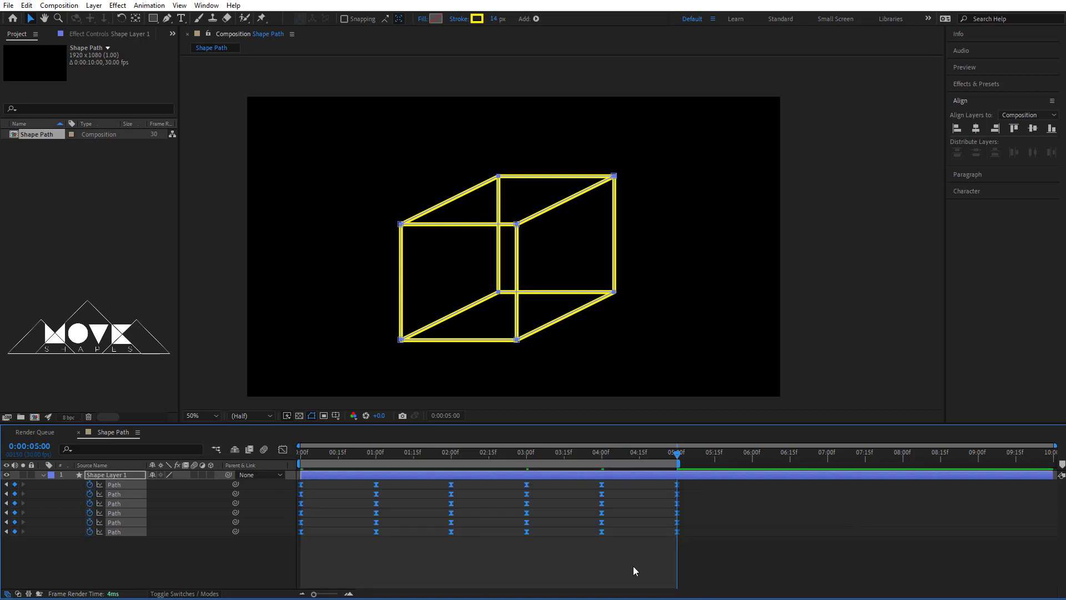
Deselect the keyframes, fit the composition to the viewer and preview the cube animation.
click(755, 572)
click(210, 416)
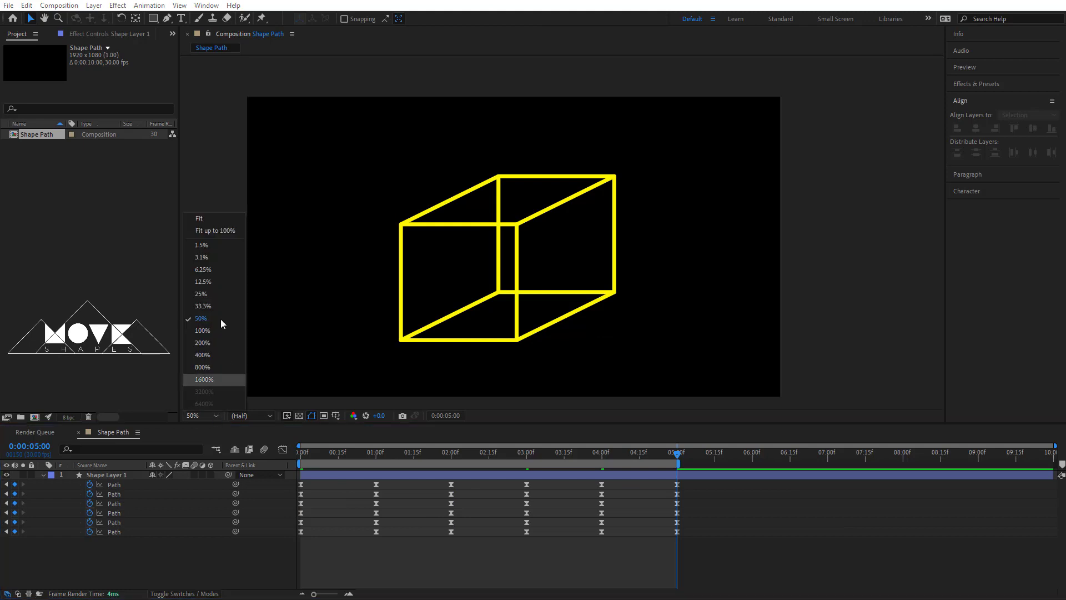
click(210, 222)
click(765, 573)
key(space)
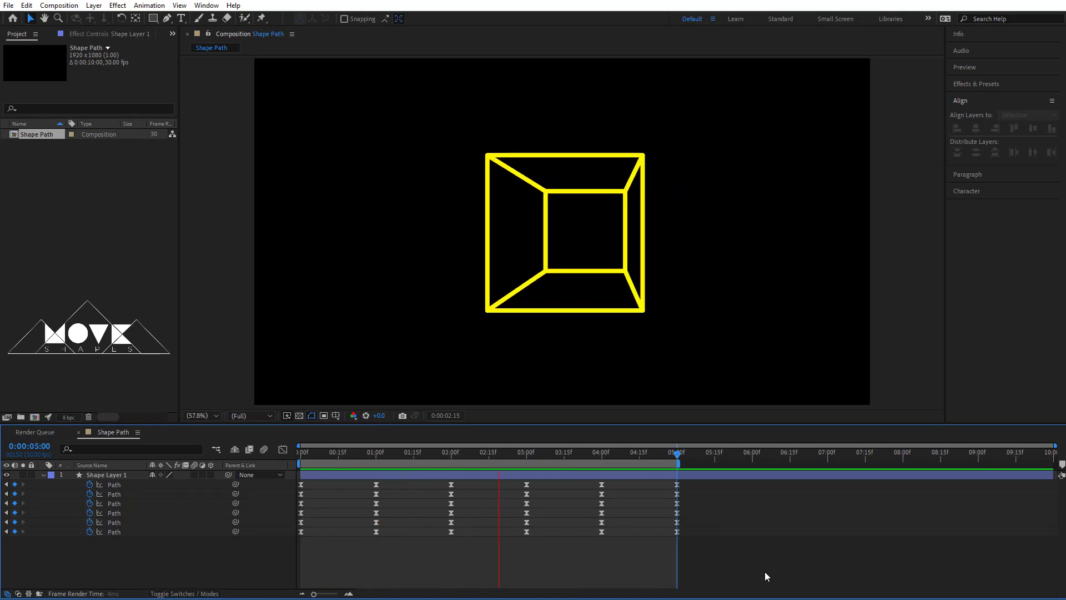
Return to 0:00:00:00 and list Shape Layer 1's contents with every shape group collapsed.
drag(315, 456, 252, 473)
click(41, 473)
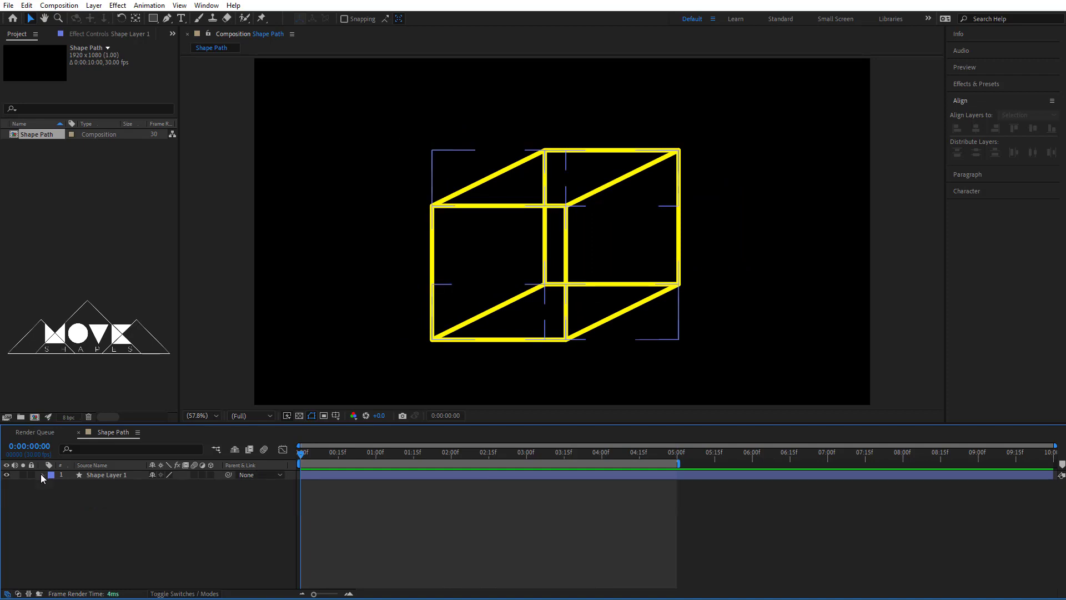
click(42, 474)
click(62, 502)
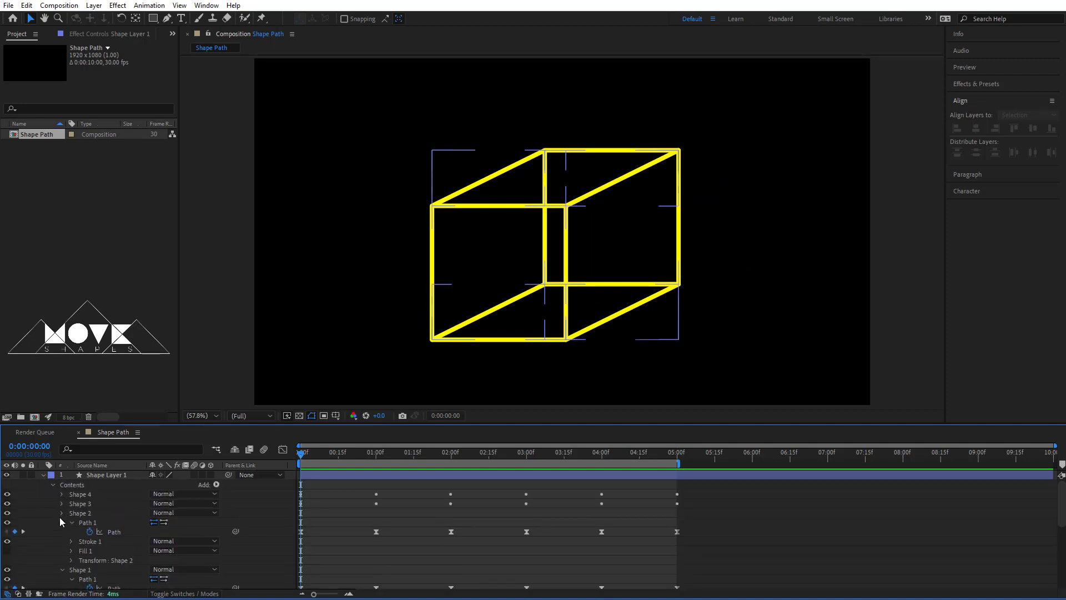
click(62, 513)
click(62, 522)
click(62, 531)
click(61, 540)
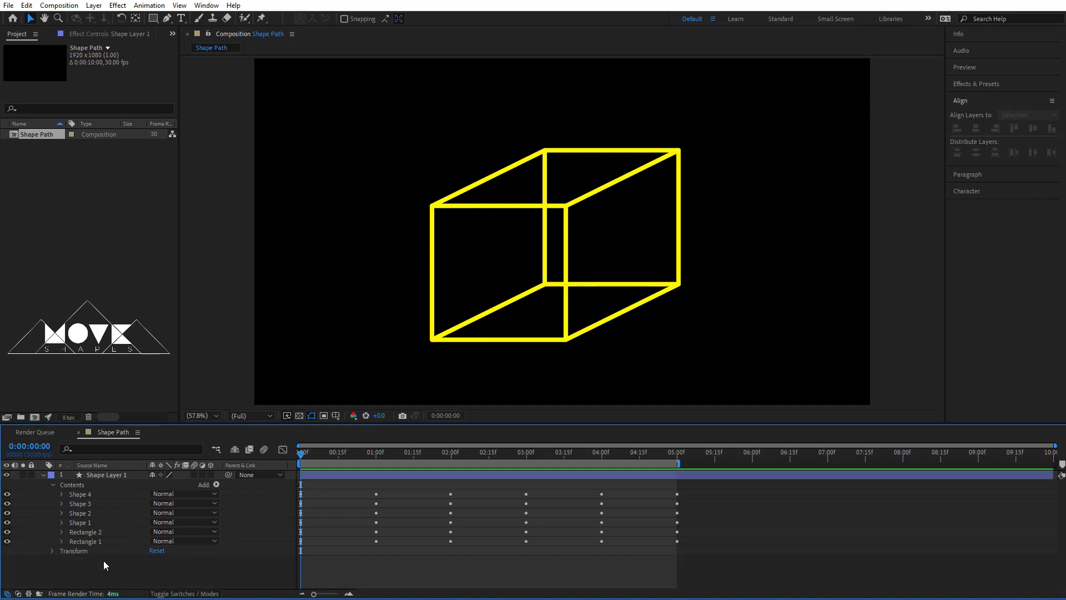
Give the Rectangle 1 shape a solid fill in blue 0000C9.
click(96, 542)
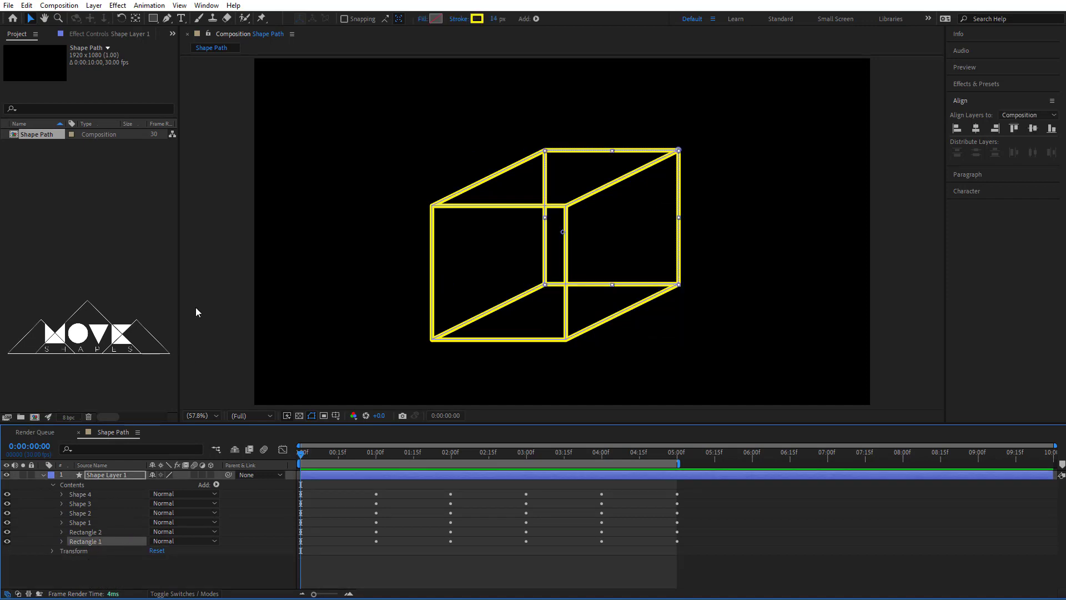
click(423, 19)
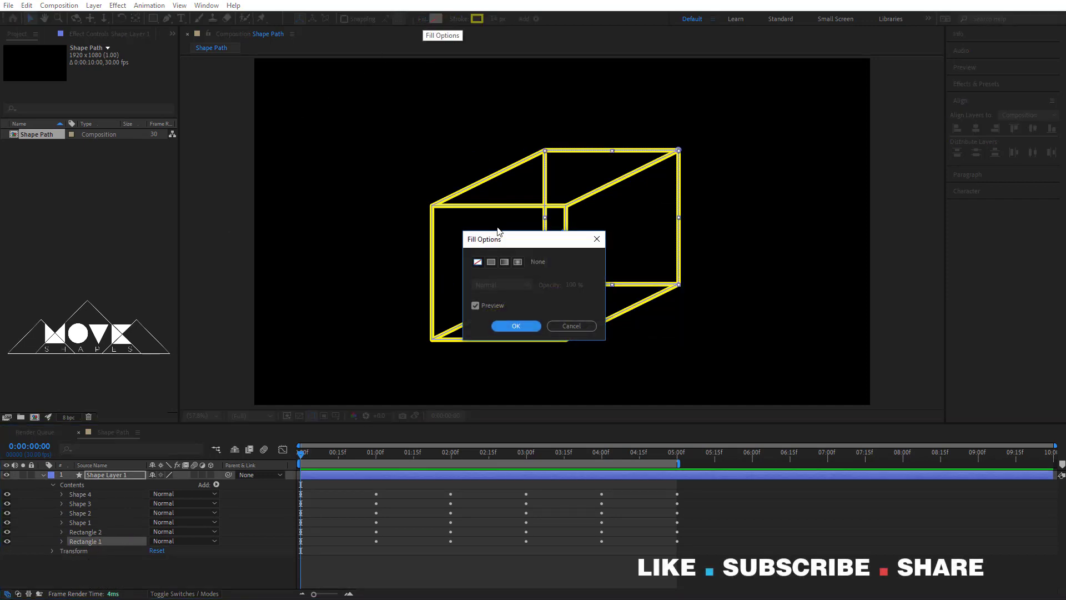
click(490, 264)
click(514, 326)
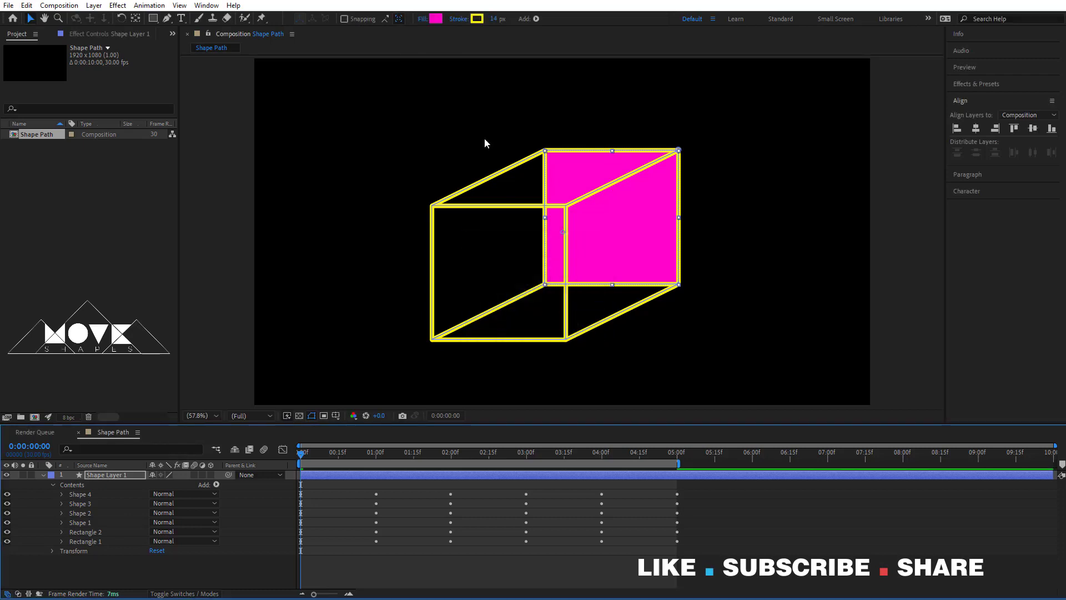
click(435, 20)
mouse_move(834, 359)
mouse_down()
mouse_move(835, 306)
mouse_move(836, 389)
mouse_move(823, 335)
mouse_up()
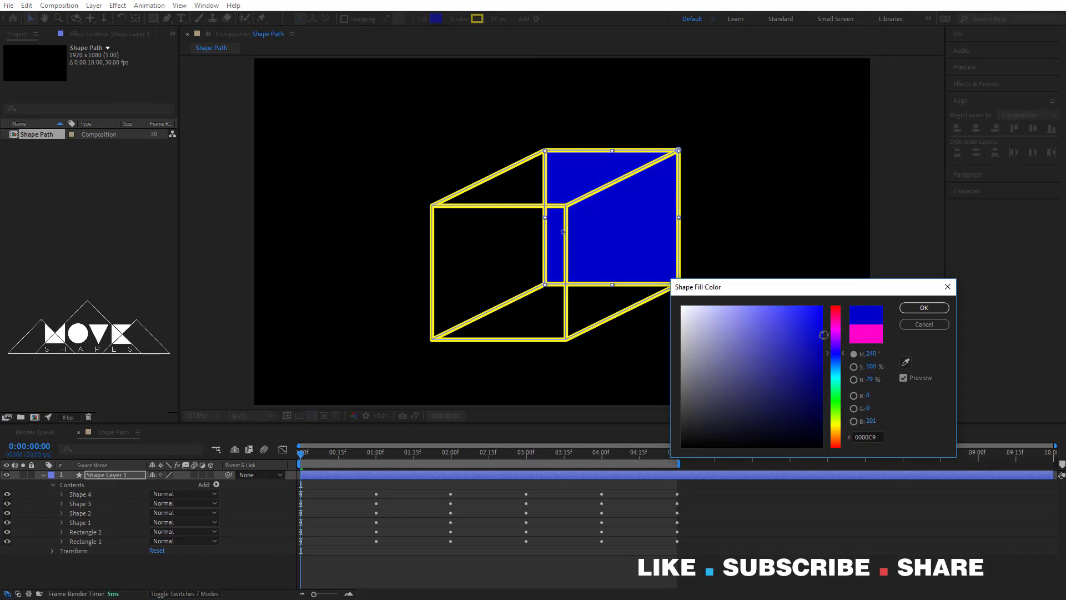
click(923, 308)
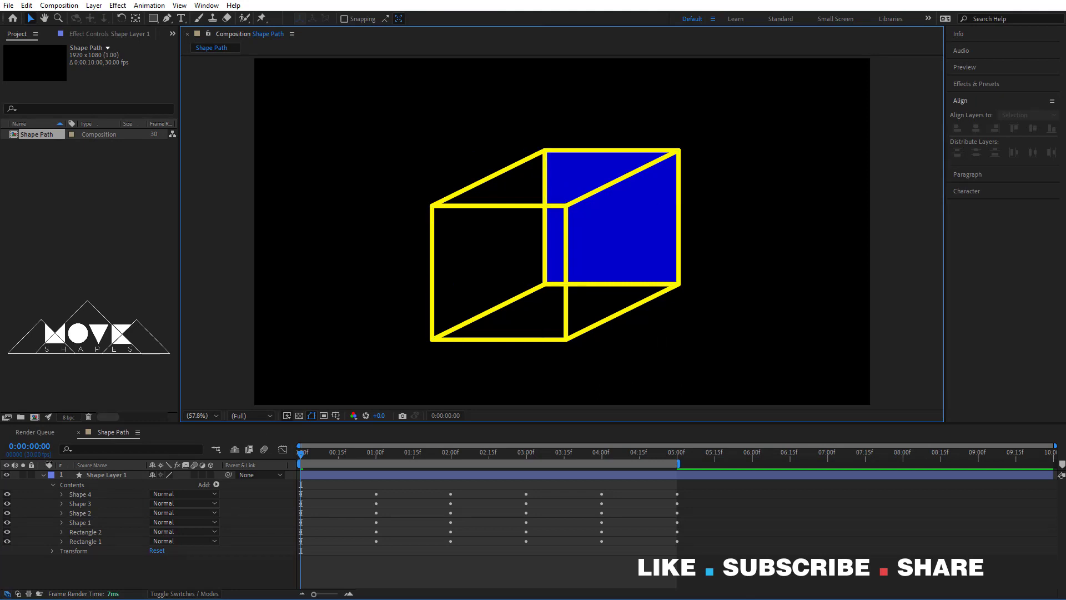
Collapse Shape Layer 1 and add a 1920 x 1080 solid layer in magenta-red F20442.
click(43, 475)
right_click(901, 192)
mouse_move(918, 193)
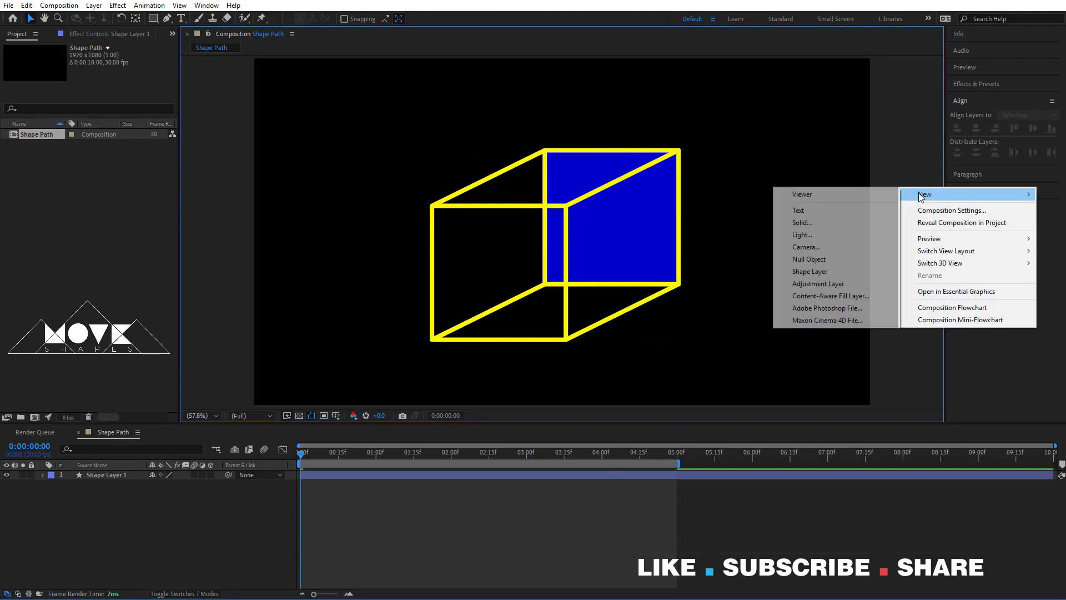
click(824, 217)
click(531, 361)
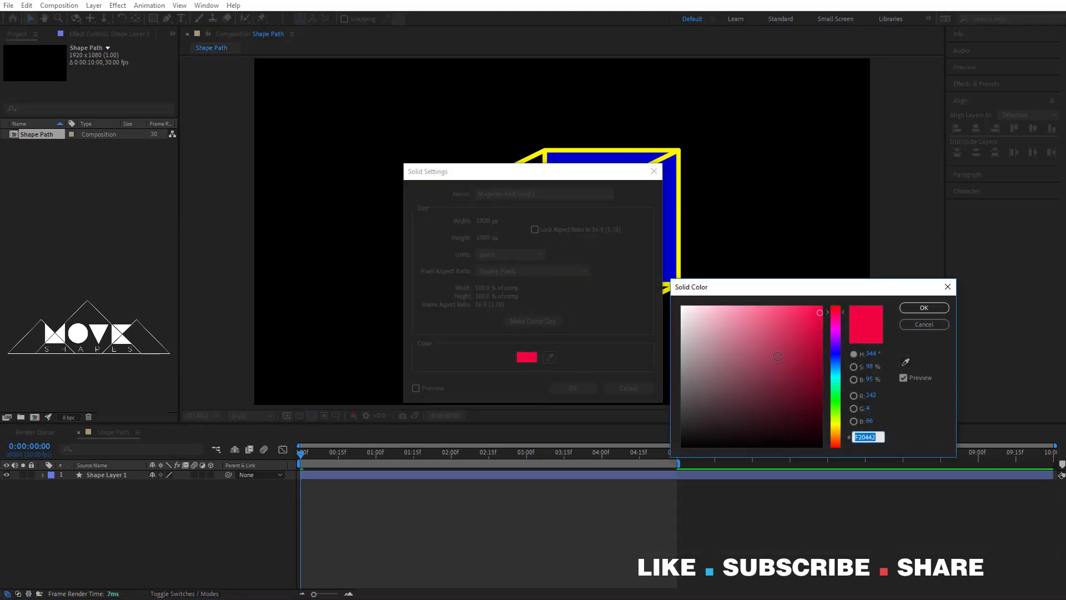
click(924, 308)
click(573, 388)
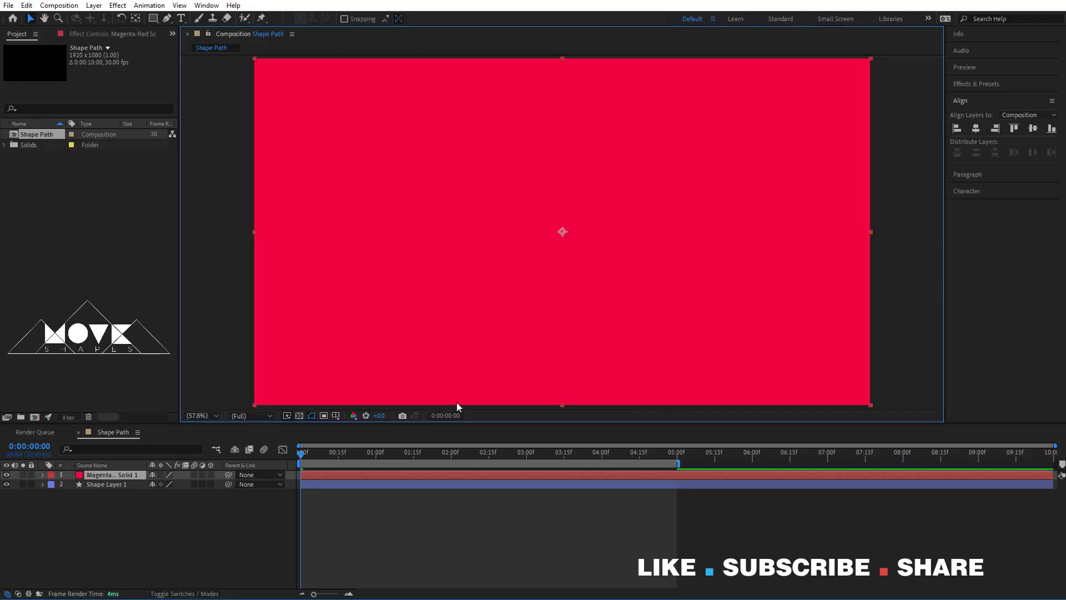